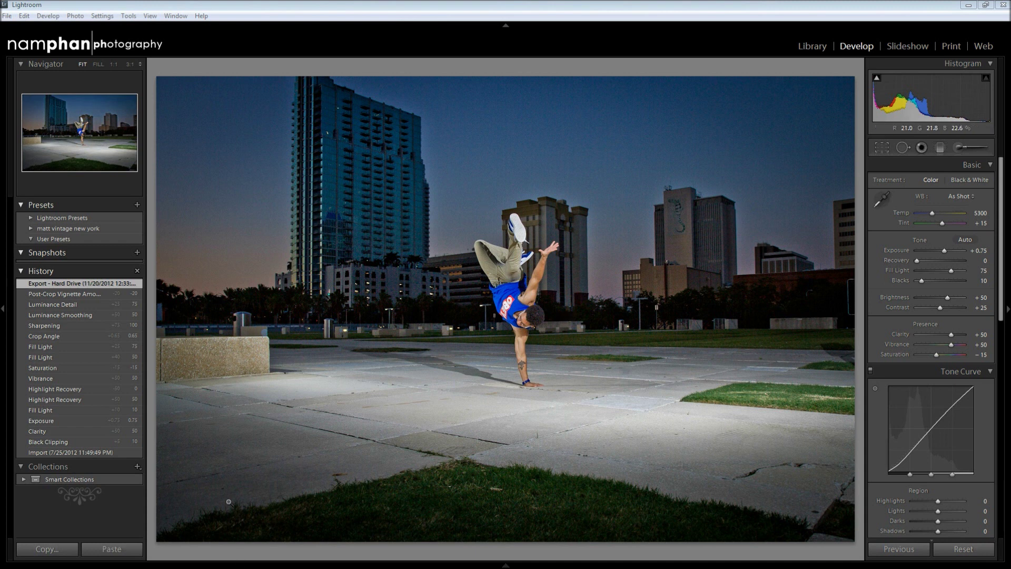
Select the Import history step to show the unedited original handstand photo.
left_click(32, 453)
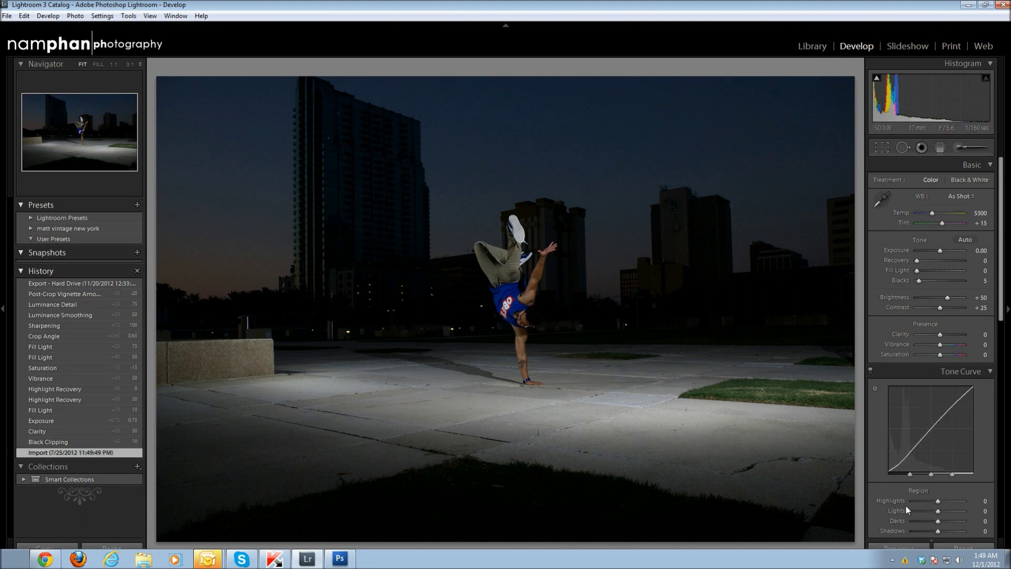
Reapply blacks 10, clarity +50, exposure +0.75, fill light, recovery, vibrance +50, saturation -15.
left_click(49, 442)
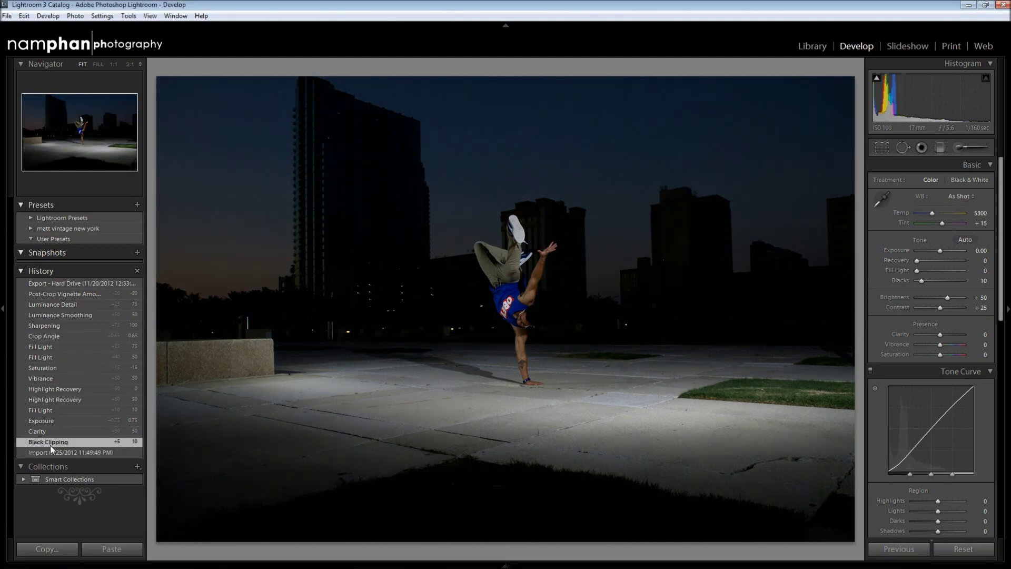
left_click(49, 431)
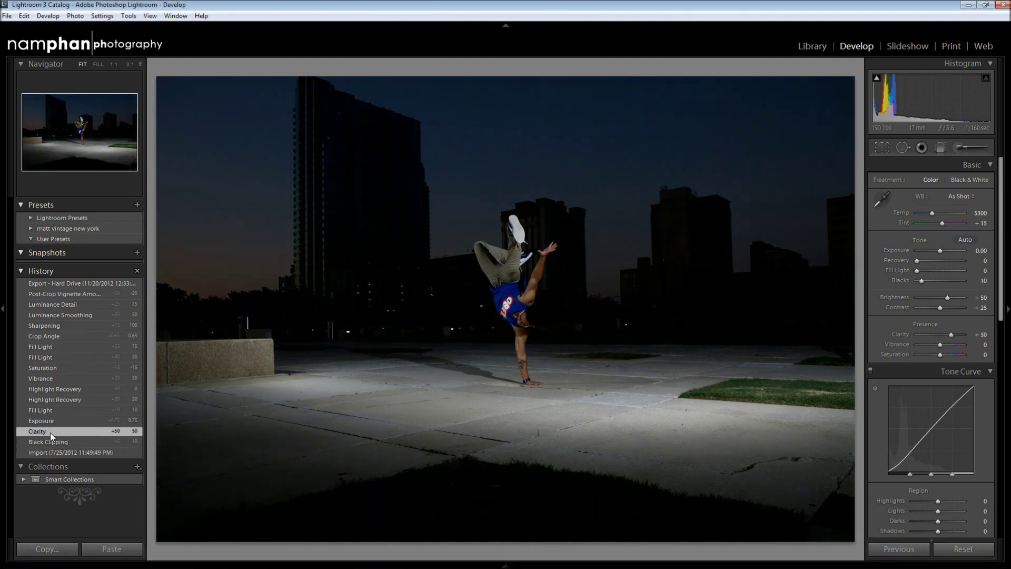
left_click(49, 420)
left_click(58, 410)
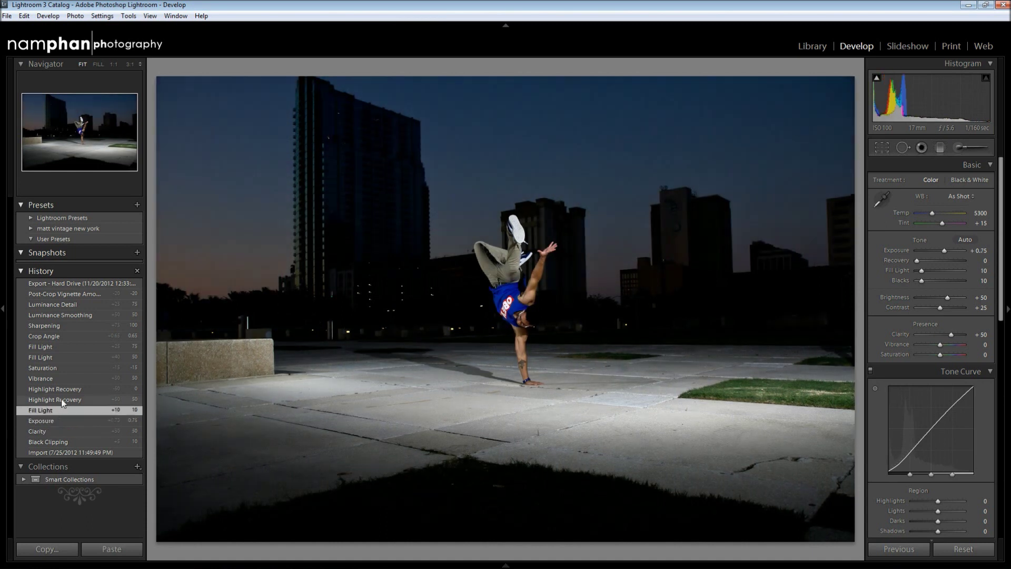
left_click(62, 392)
left_click(63, 380)
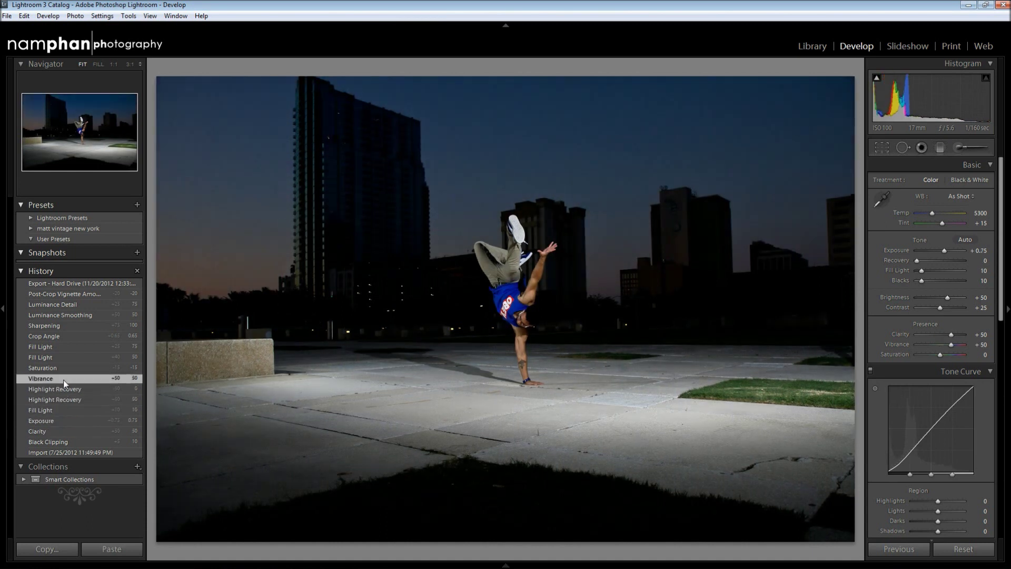
left_click(65, 365)
left_click(65, 357)
left_click(68, 346)
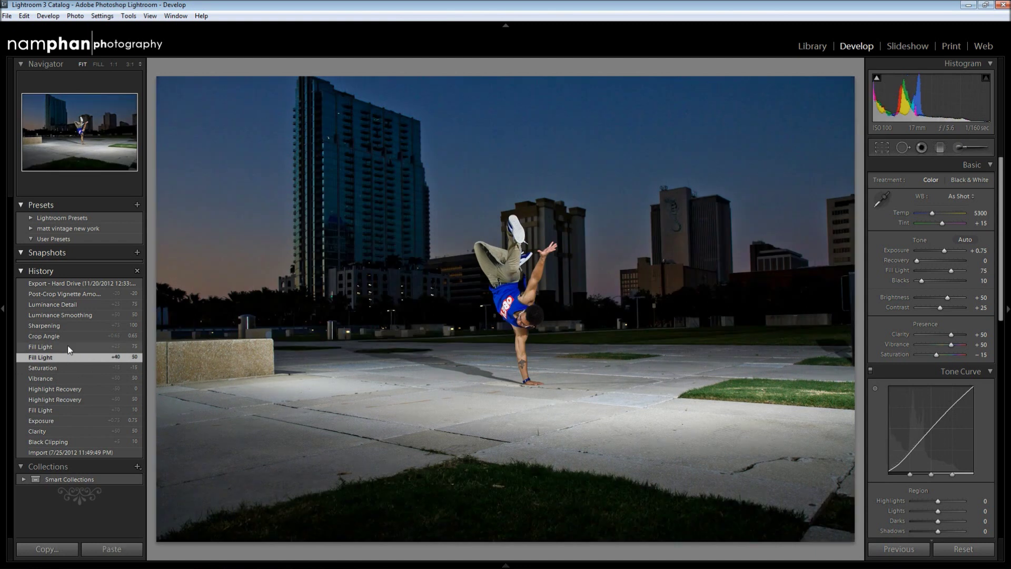
Reapply the crop angle, luminance smoothing and post-crop vignette, reaching the exported state.
left_click(66, 336)
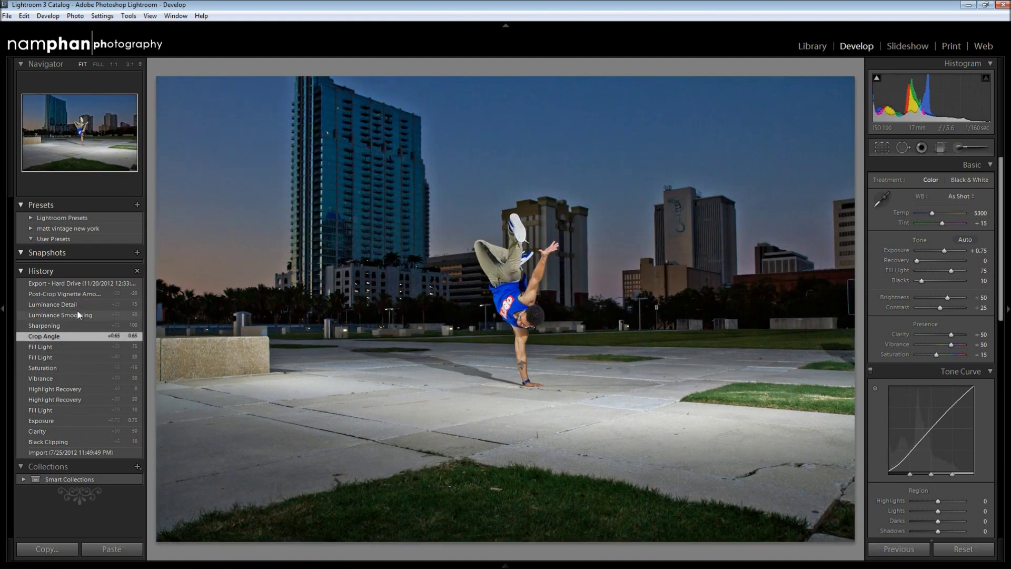
left_click(77, 315)
left_click(78, 295)
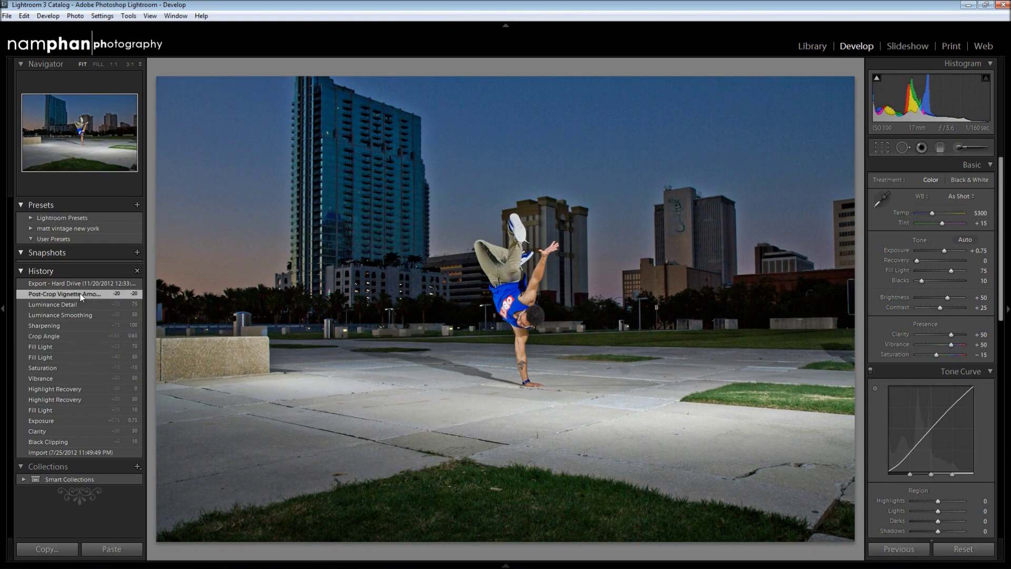
left_click(83, 287)
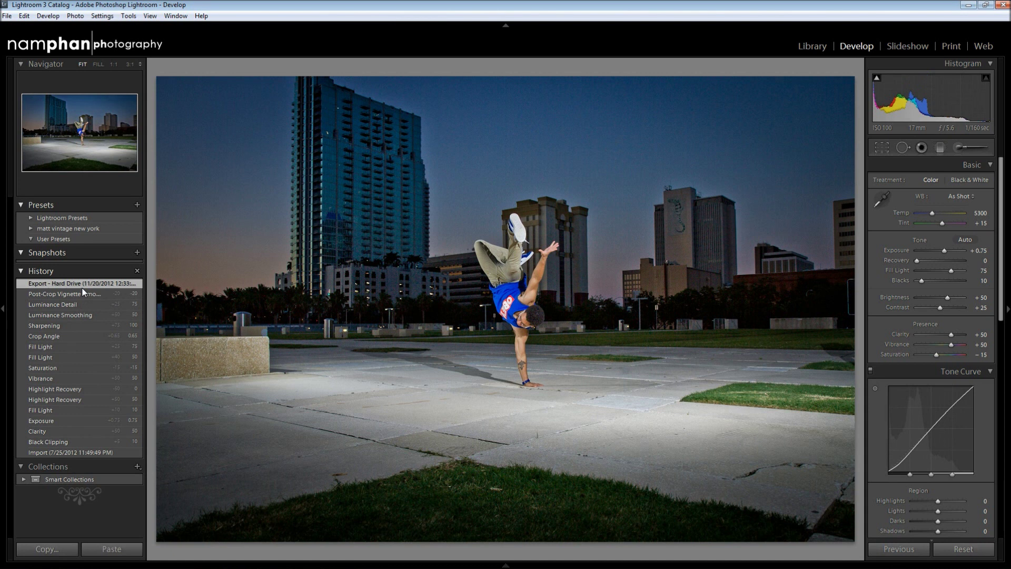
Compare earlier states without the vignette, then return to the final exported version.
left_click(77, 335)
left_click(77, 346)
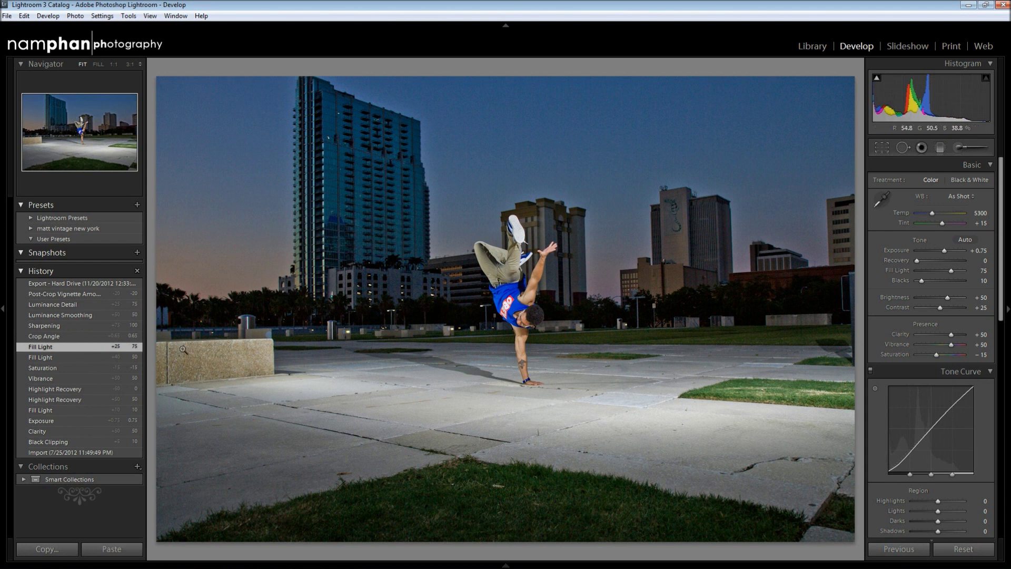
left_click(92, 337)
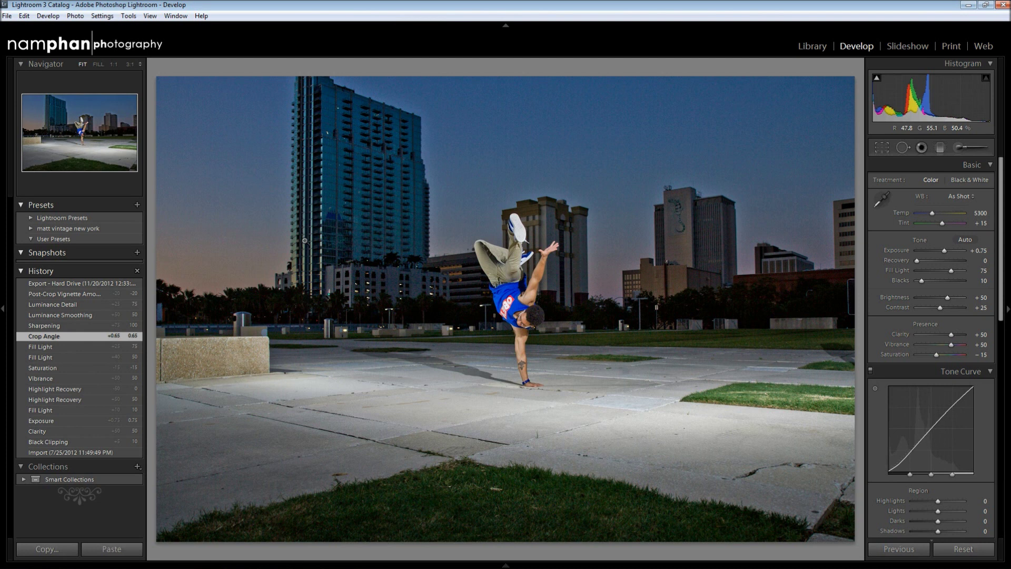
left_click(117, 283)
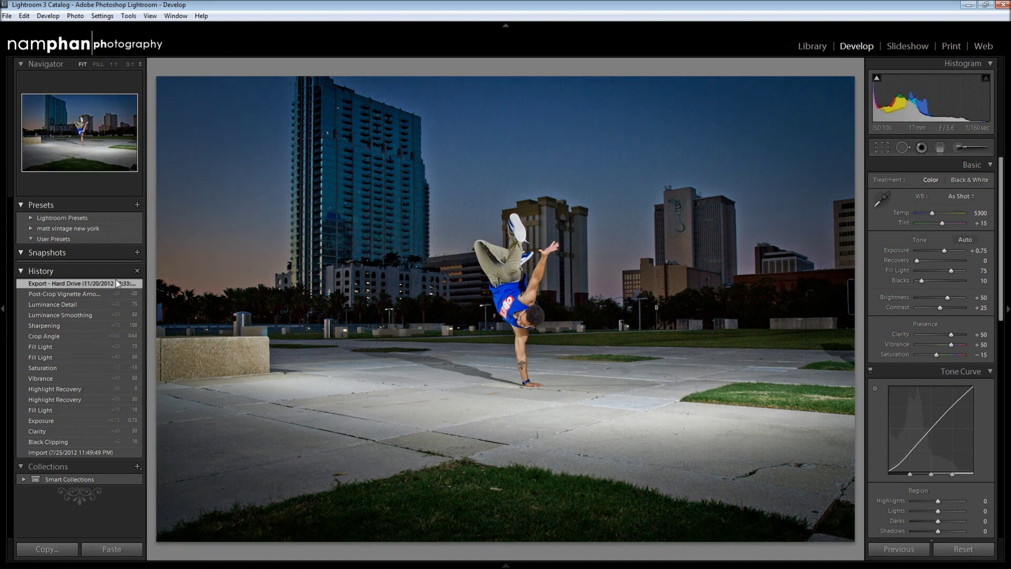
Export the photo as TIFF under the unique name _MG_1256-2.TIF, opening in Photoshop CS3.
right_click(389, 269)
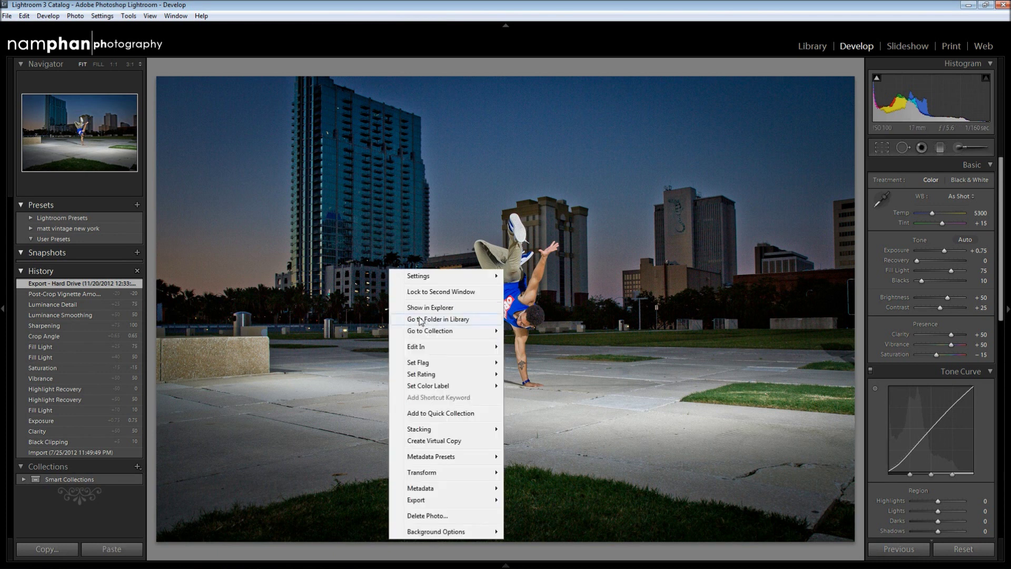
mouse_move(423, 505)
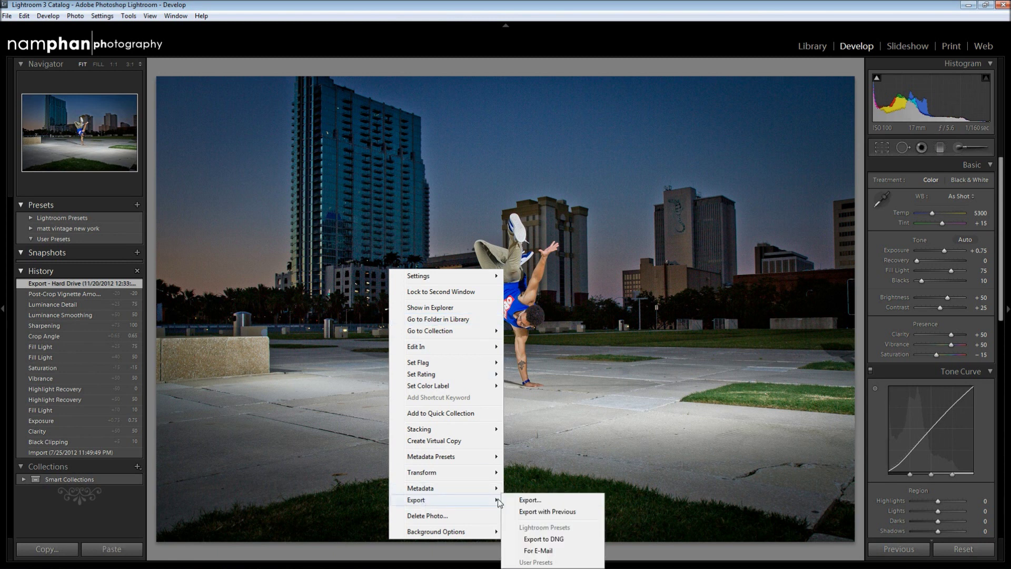
left_click(528, 500)
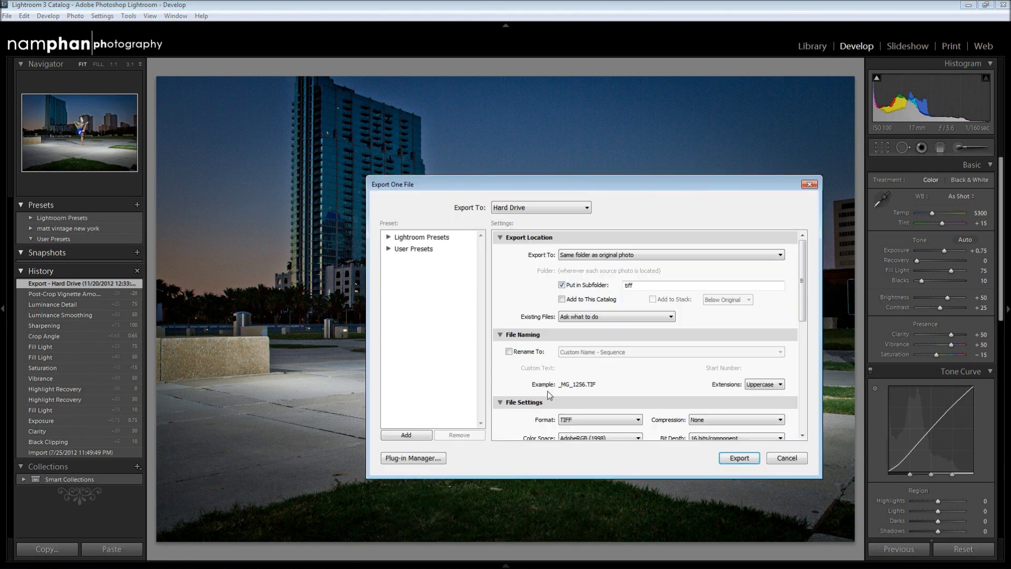
scroll(668, 383, "down", 8)
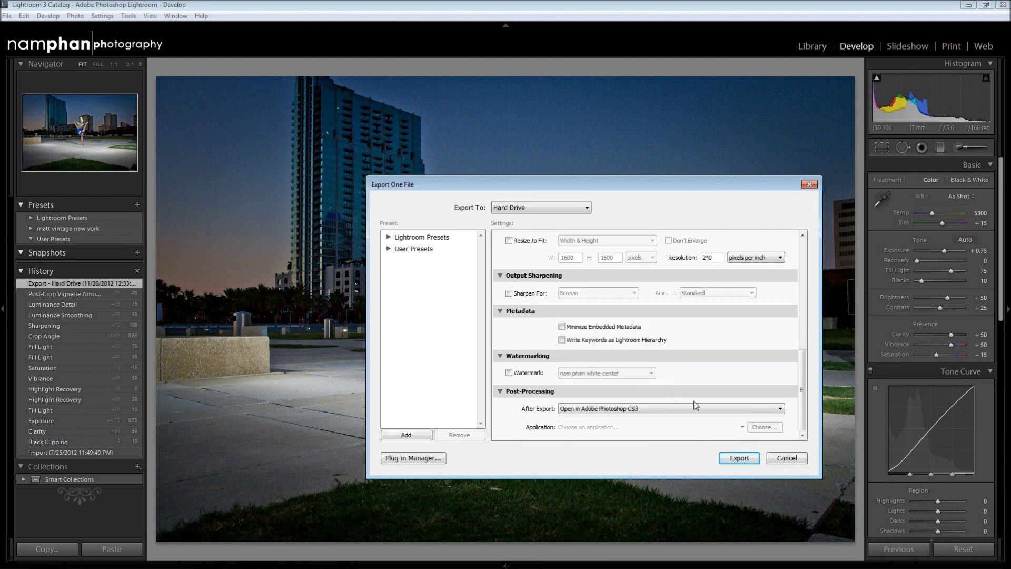
left_click(745, 462)
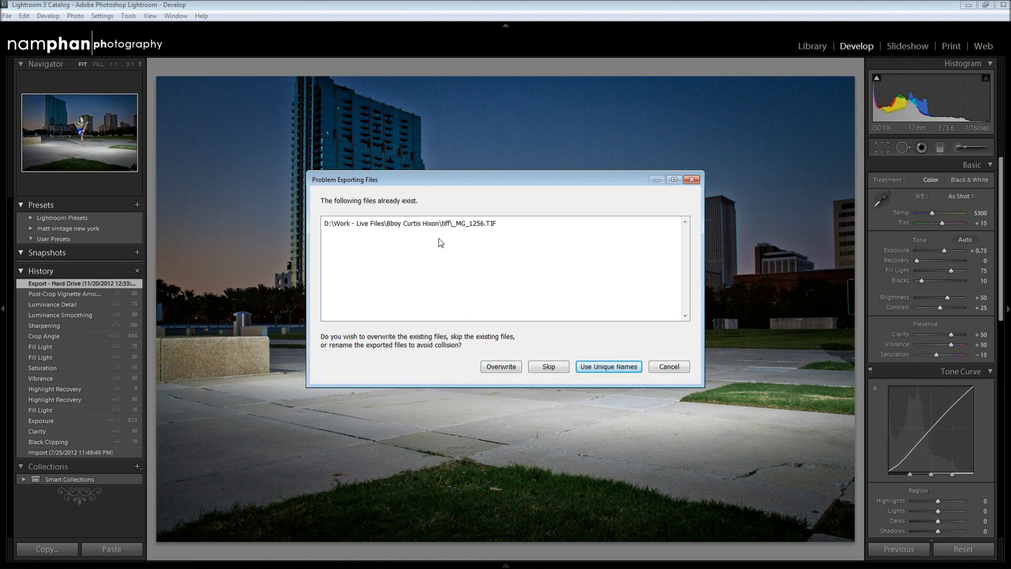
left_click(595, 368)
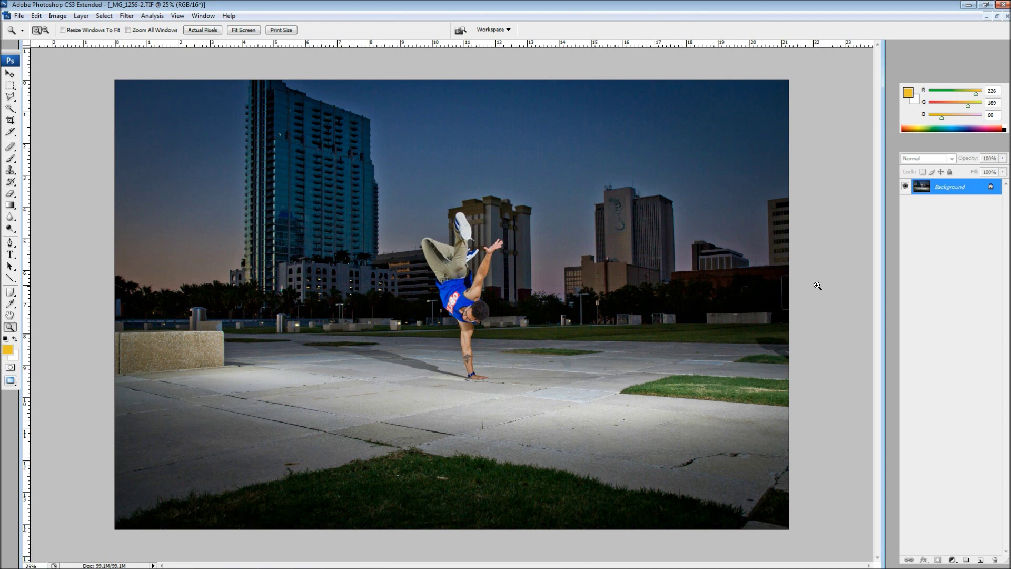
Duplicate Background as Background copy and hide the original Background layer.
right_click(948, 189)
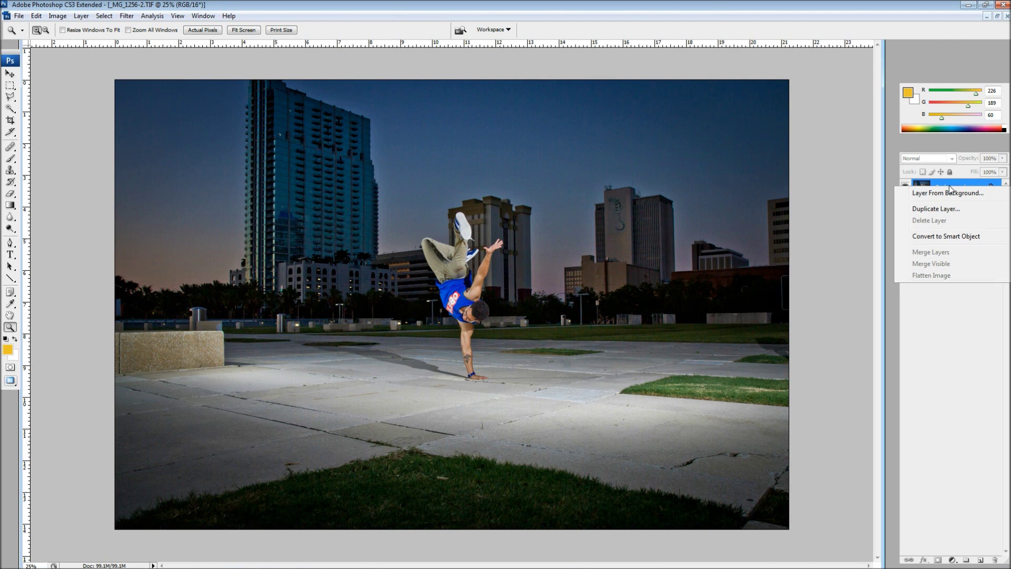
left_click(946, 212)
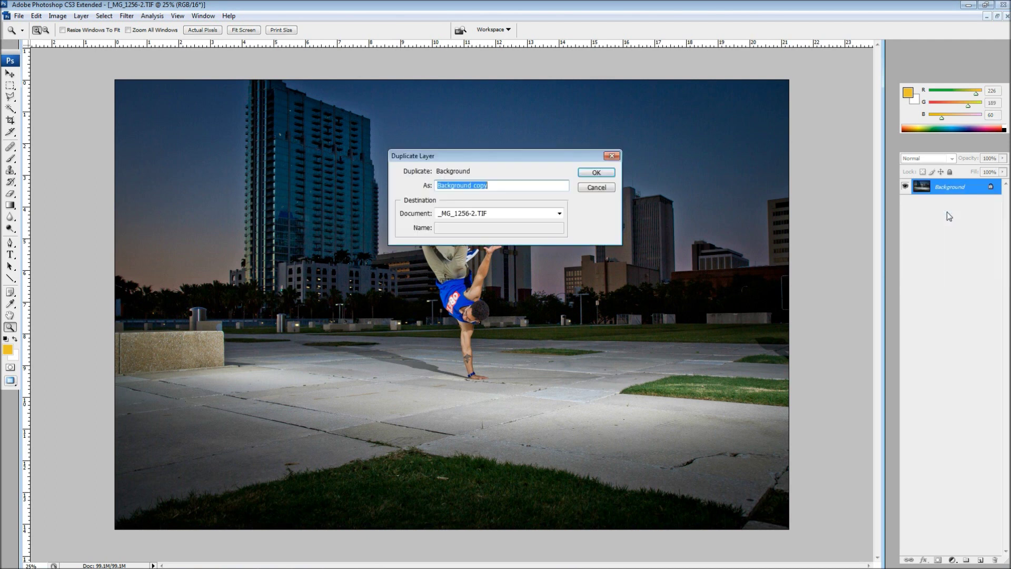
left_click(596, 173)
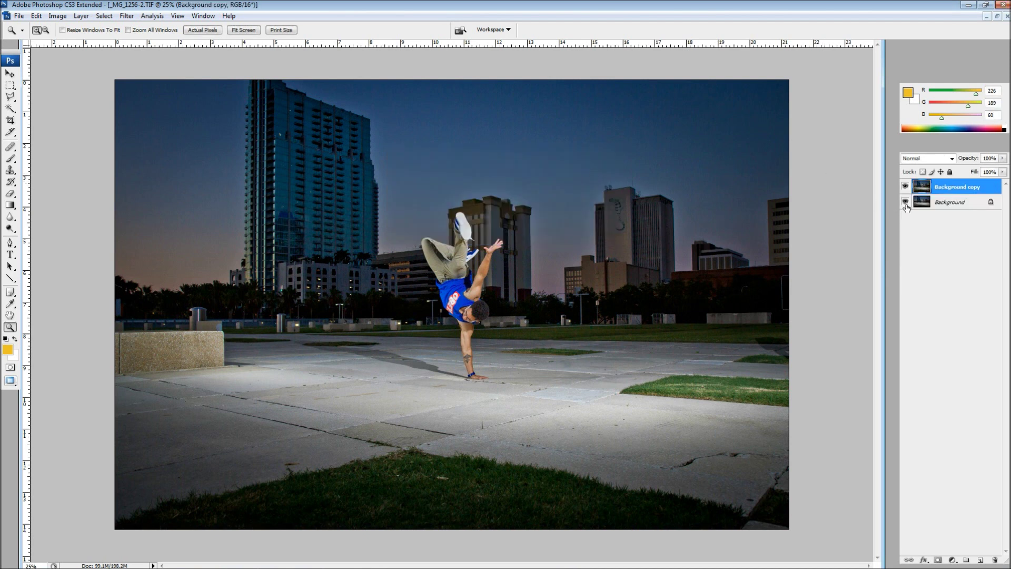
left_click(905, 201)
left_click(10, 97)
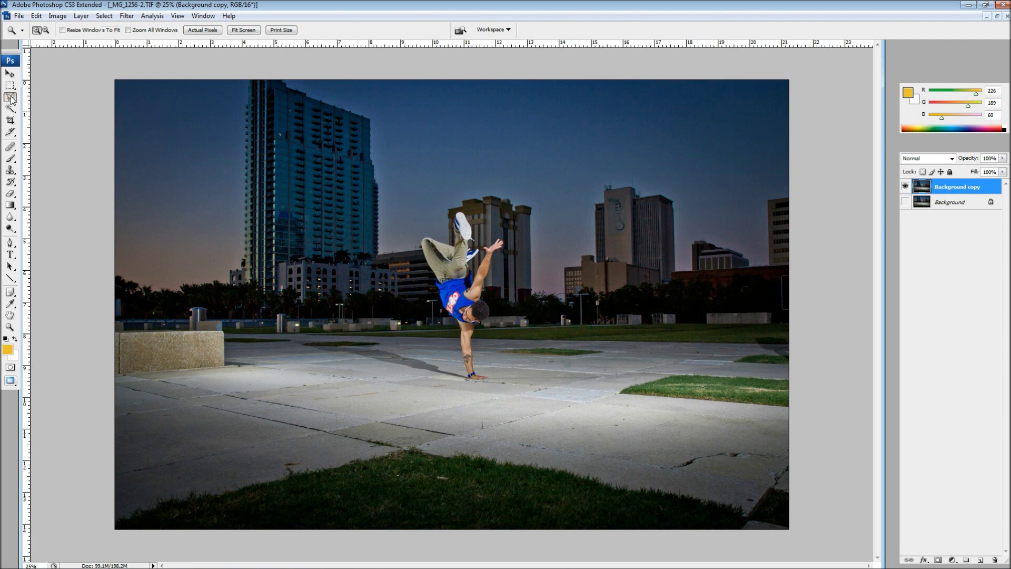
Zoom in on the breakdancer to prepare for tracing.
left_click(10, 326)
left_click(467, 261)
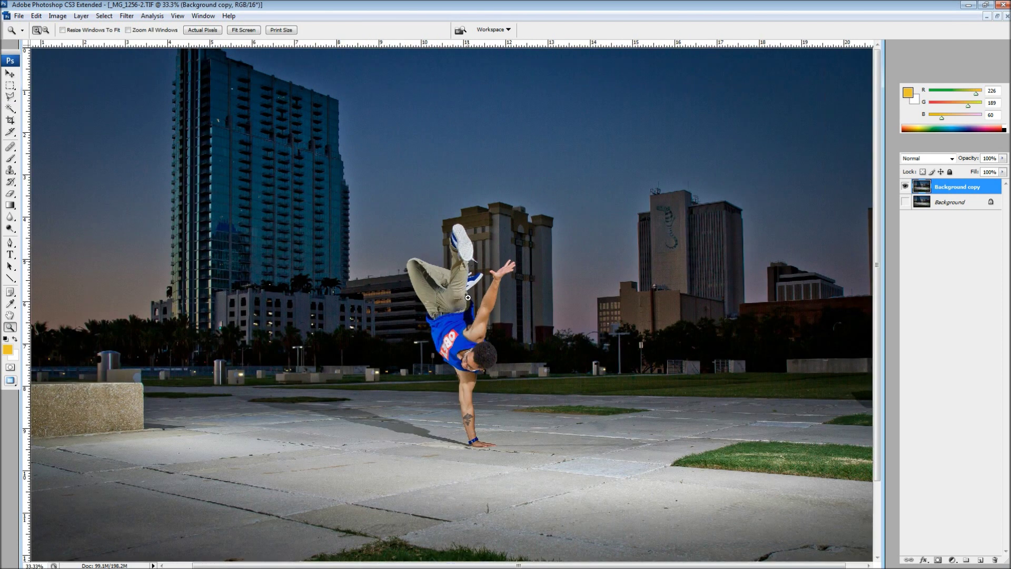
left_click(467, 261)
scroll(460, 455, "down", 3)
scroll(460, 455, "down", 1)
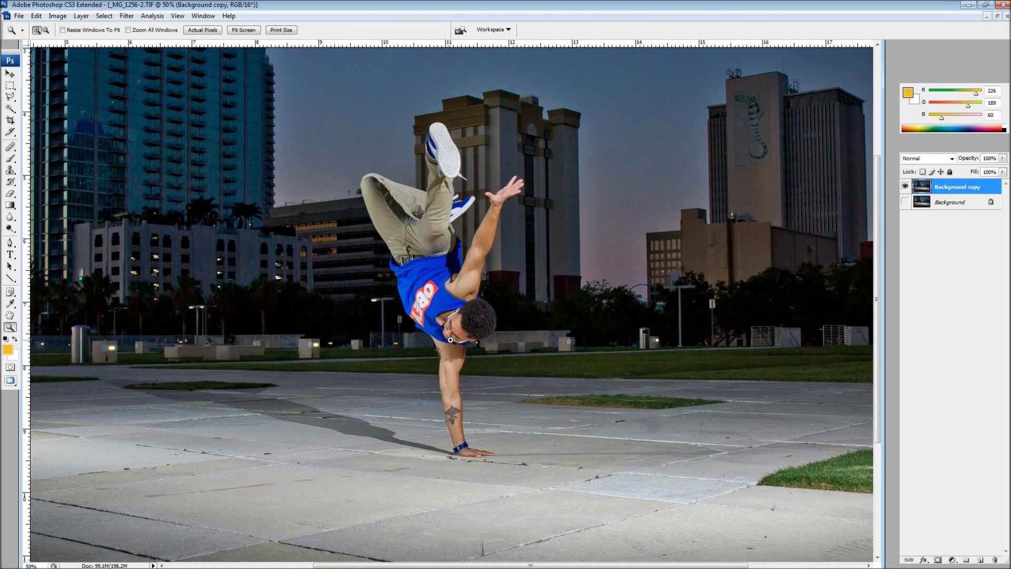
Trace a polygonal lasso from the knee down the thigh, shirt and arm to the planted hand.
left_click(10, 96)
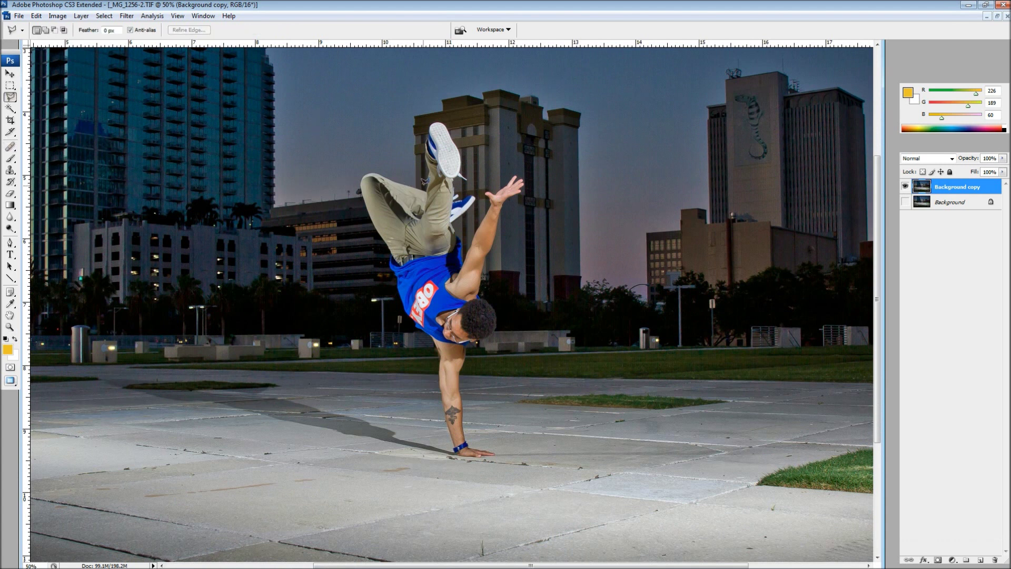
left_click(422, 185)
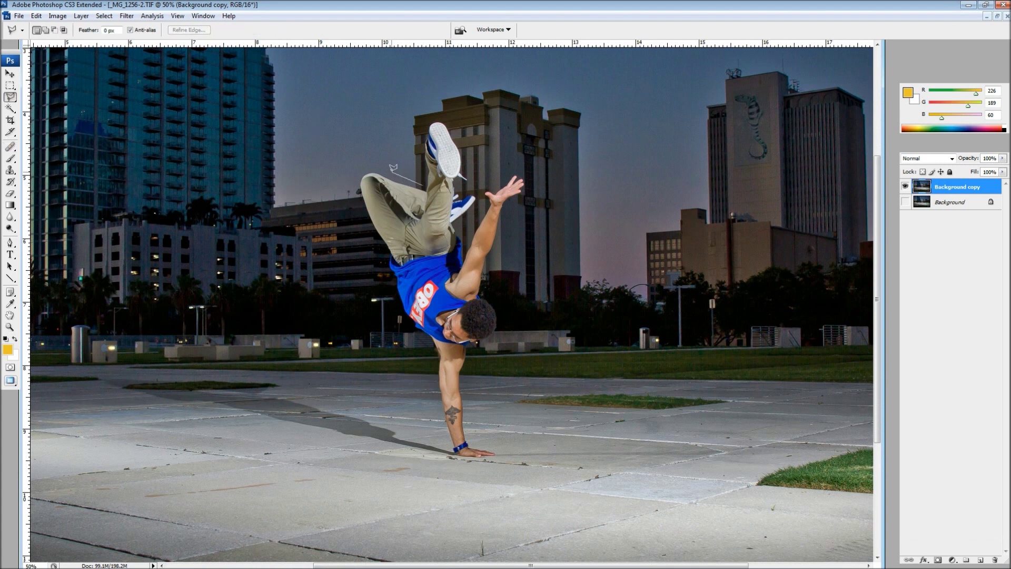
left_click(365, 171)
left_click(357, 178)
left_click(367, 236)
left_click(388, 274)
left_click(398, 304)
left_click(434, 337)
left_click(437, 395)
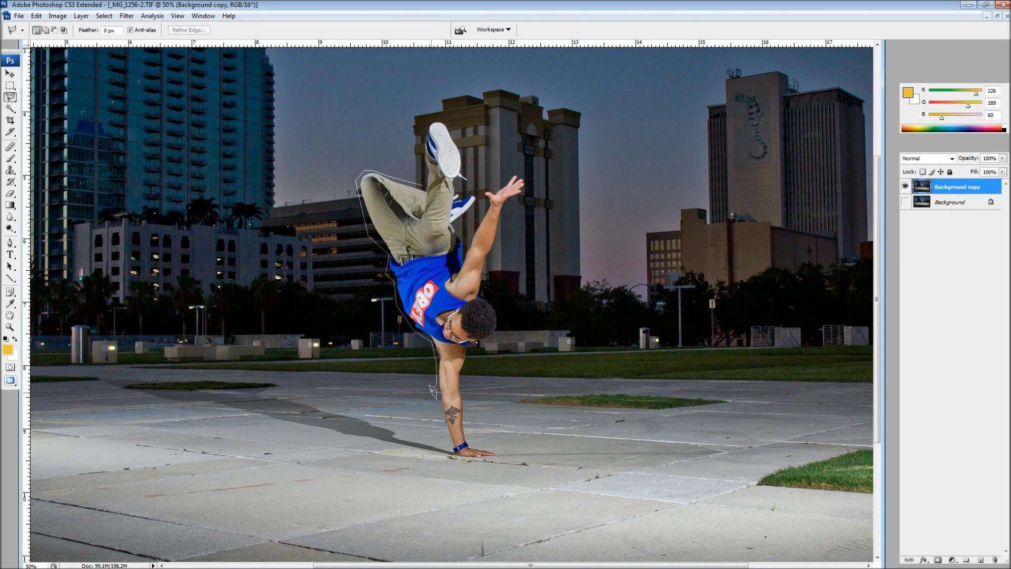
left_click(448, 459)
left_click(482, 463)
left_click(504, 459)
left_click(470, 441)
Continue the outline up the forearm, around the head and raised arm to the fingertips.
left_click(462, 373)
left_click(481, 339)
left_click(503, 333)
left_click(501, 309)
left_click(491, 293)
left_click(485, 278)
left_click(498, 245)
left_click(505, 201)
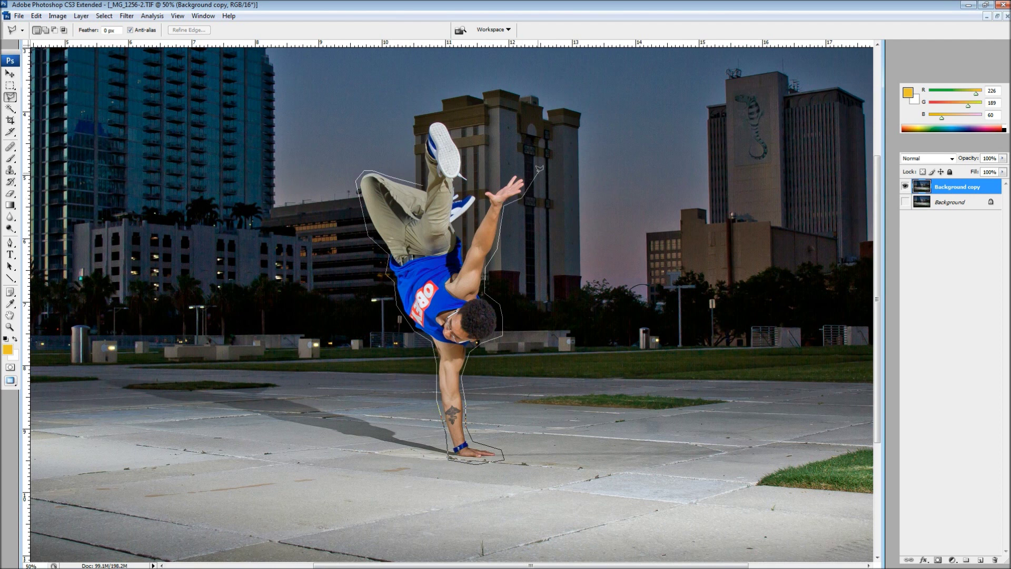
left_click(526, 185)
left_click(522, 170)
left_click(488, 175)
left_click(483, 184)
left_click(457, 185)
Outline the raised shoe and leg, closing the path into a selection of the dancer.
left_click(468, 186)
left_click(471, 177)
left_click(463, 144)
left_click(453, 128)
left_click(442, 120)
left_click(421, 133)
left_click(422, 167)
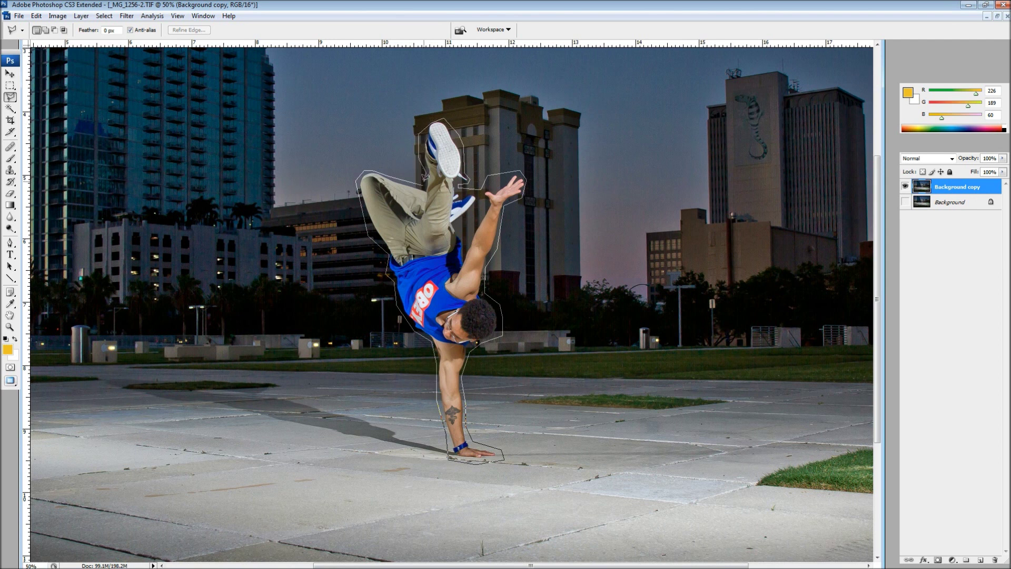
left_click(424, 180)
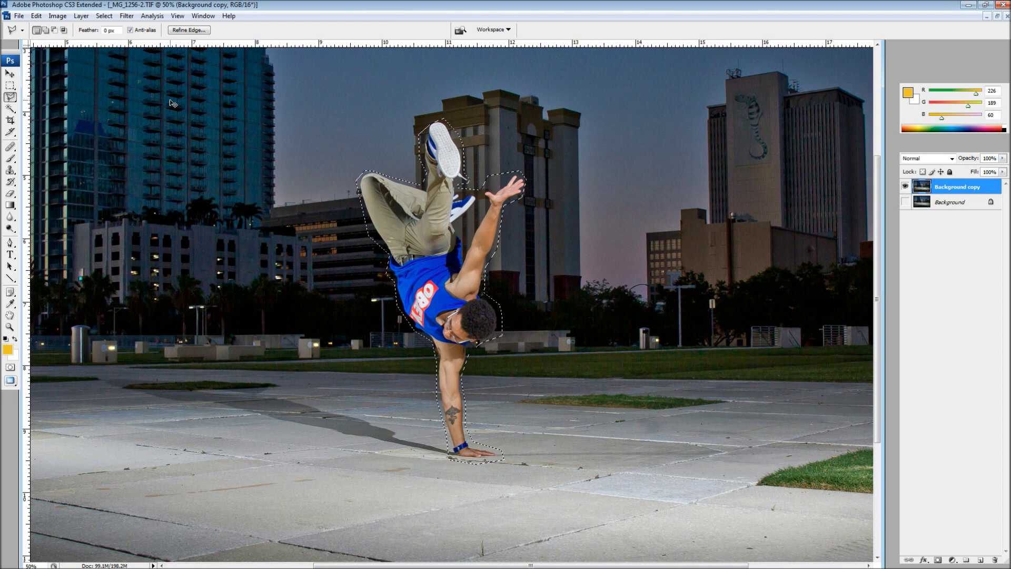
Lift the dancer onto a new layer named after the dancer, then reselect Background copy.
key("ctrl+j")
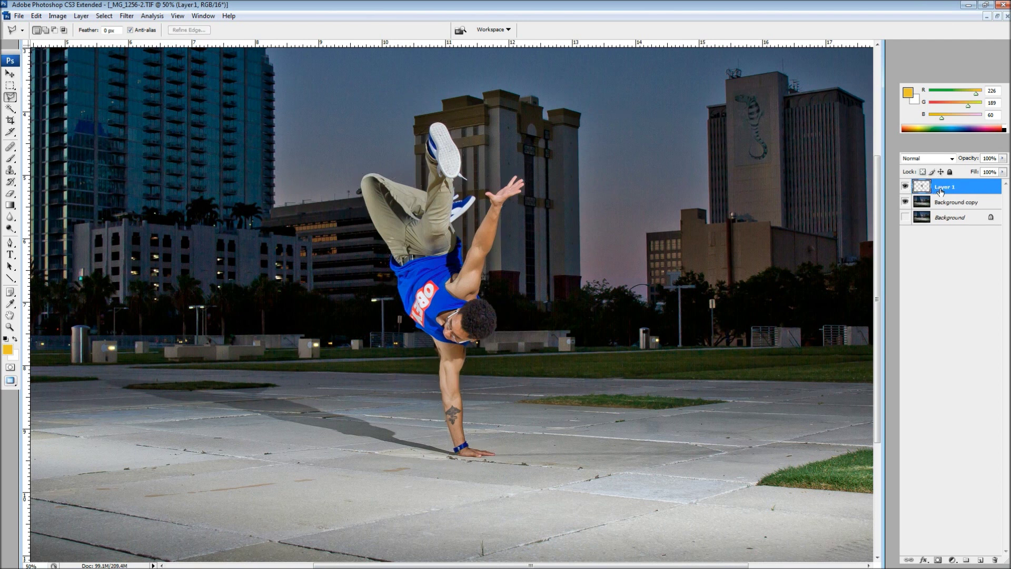
double_click(940, 189)
type("on")
key("Return")
left_click(962, 208)
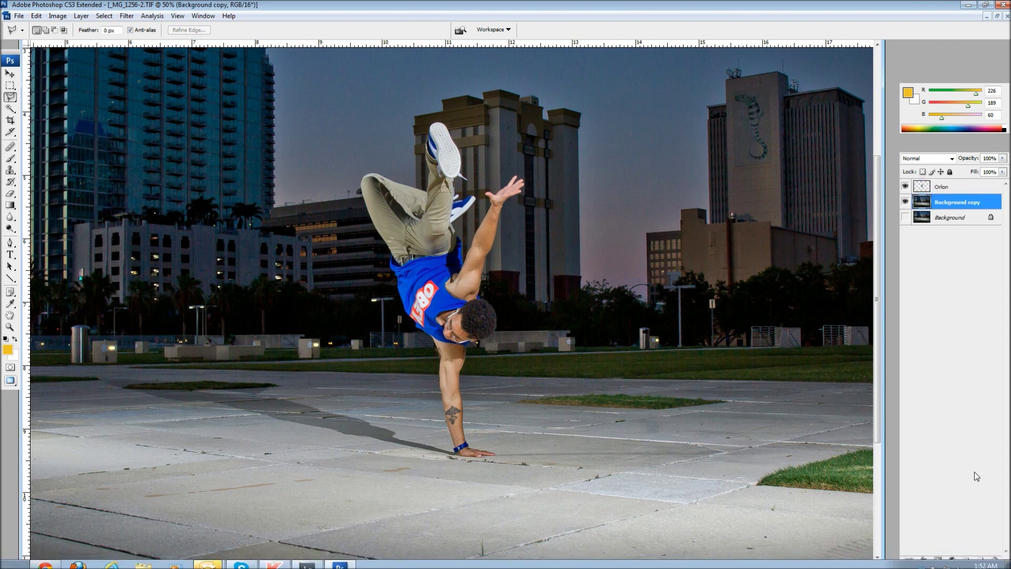
Add a Hue/Saturation adjustment layer with the Saturation slider nudged slightly lower.
left_click(951, 560)
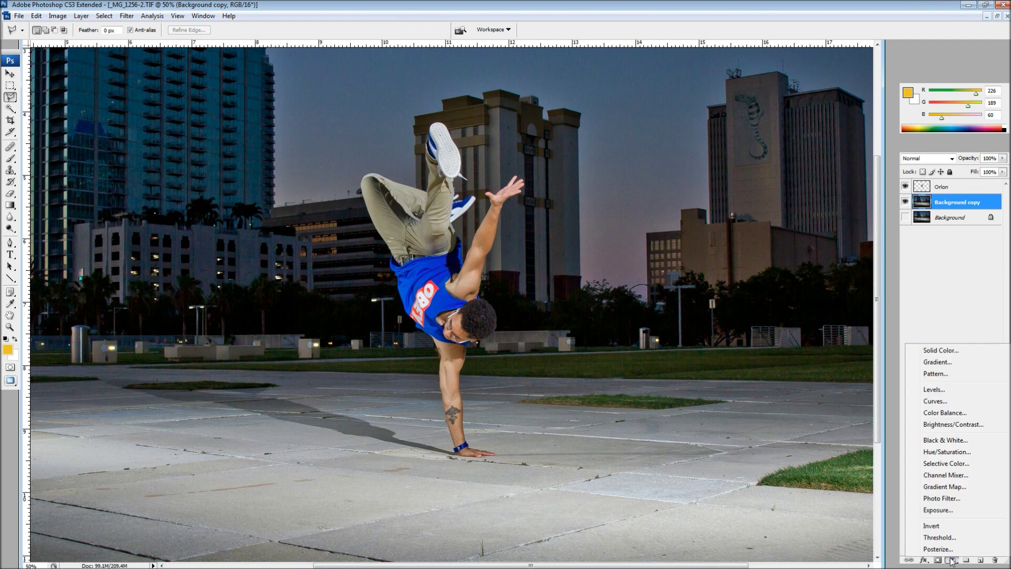
left_click(956, 453)
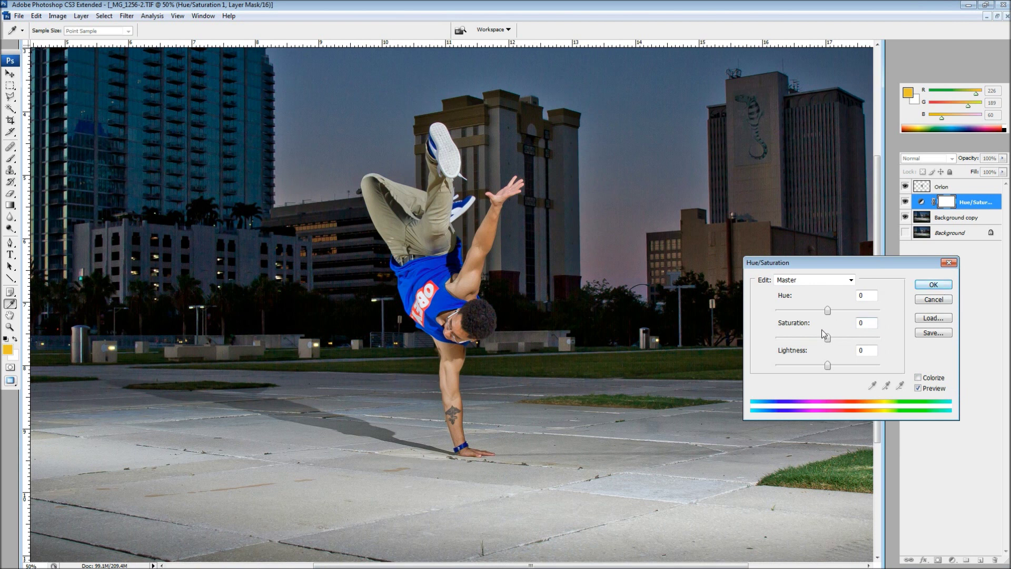
left_click_drag(823, 340, 820, 338)
Apply the desaturation, reset default colours, and fit the whole photo on screen.
key("Return")
key("l")
key("d")
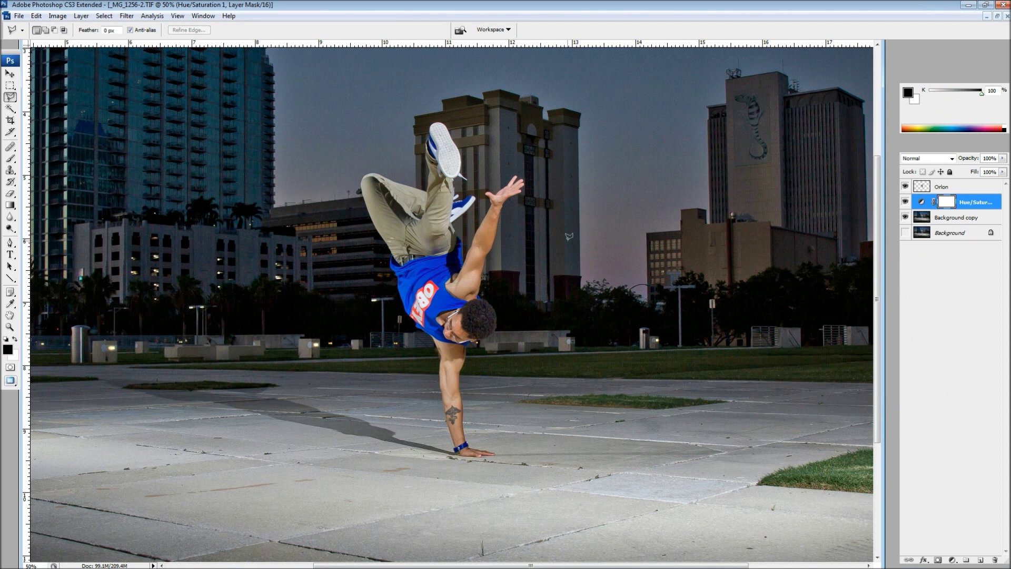
left_click(10, 328)
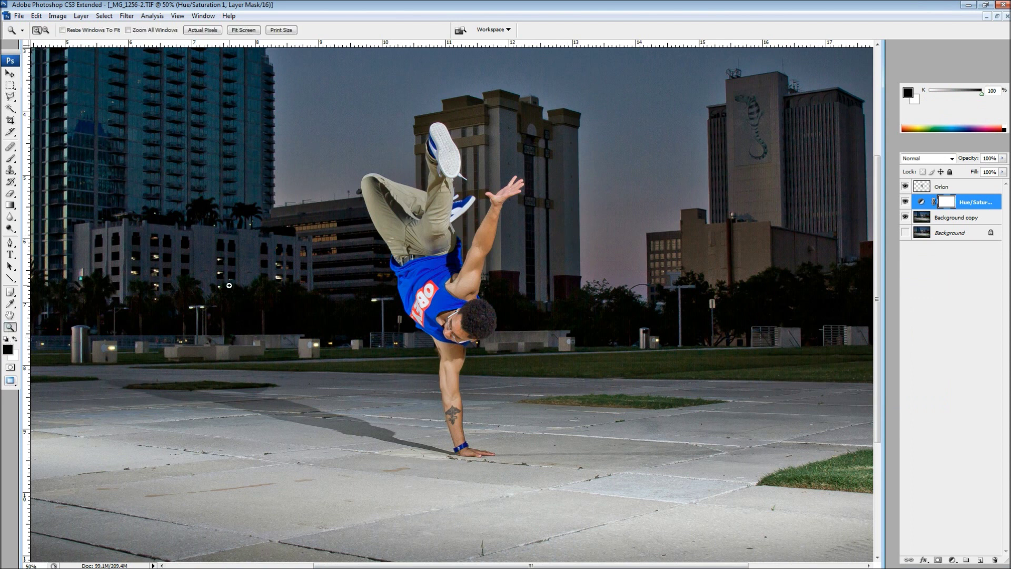
right_click(227, 285)
left_click(238, 292)
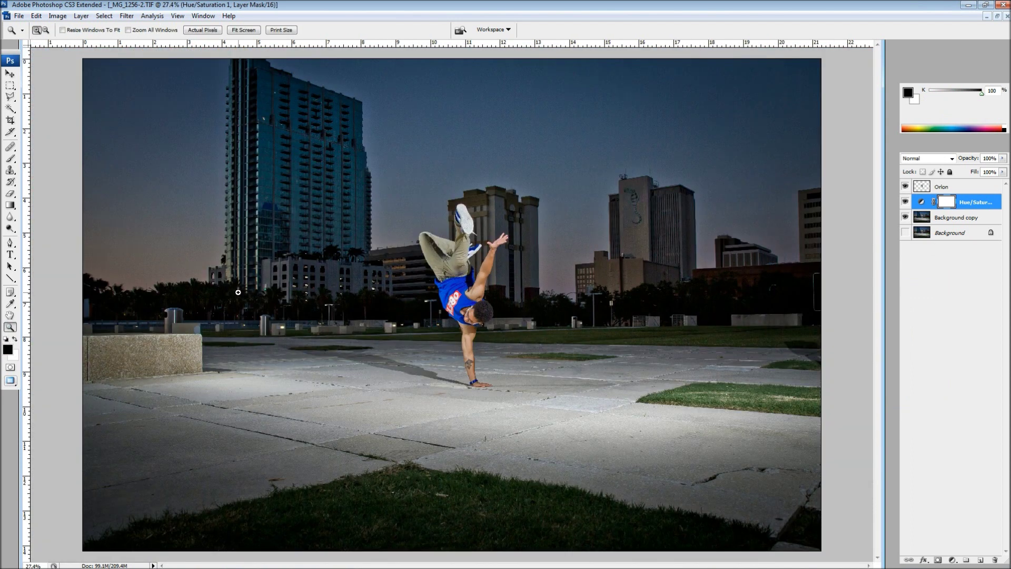
Toggle the Hue/Saturation layer off and on to compare, then select the dancer's layer.
mouse_move(401, 566)
left_click(904, 203)
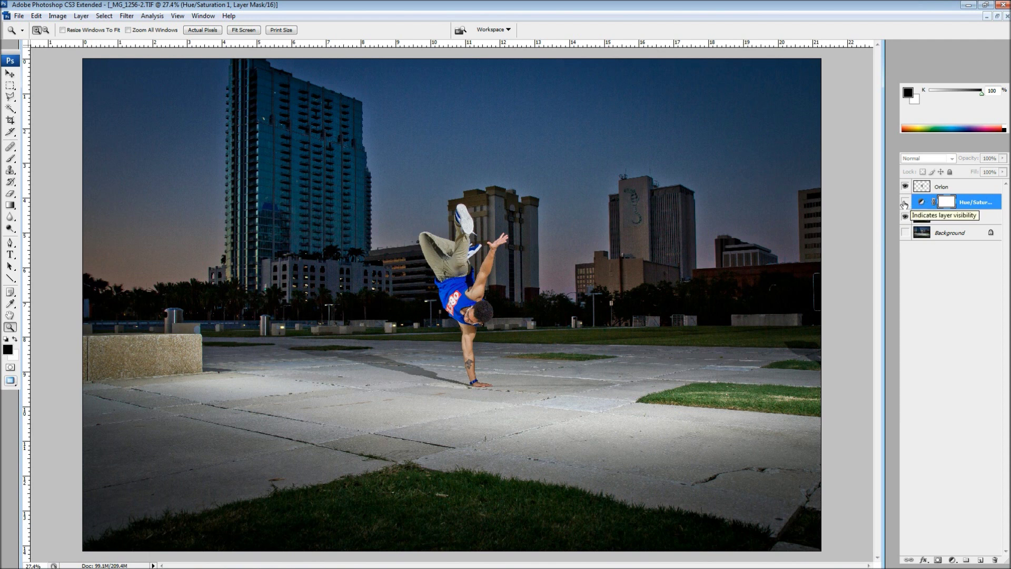
left_click(905, 203)
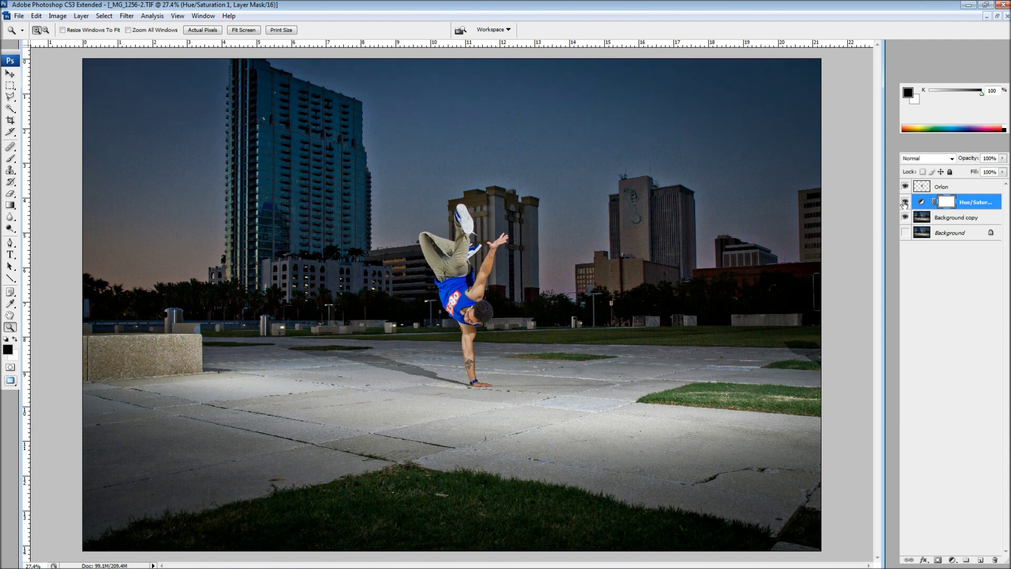
left_click(904, 203)
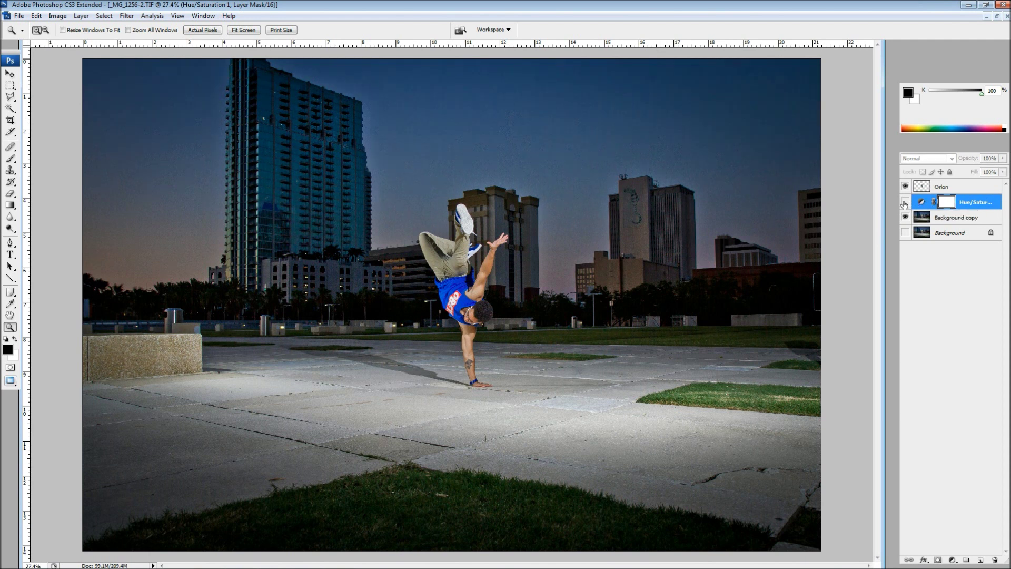
left_click(905, 202)
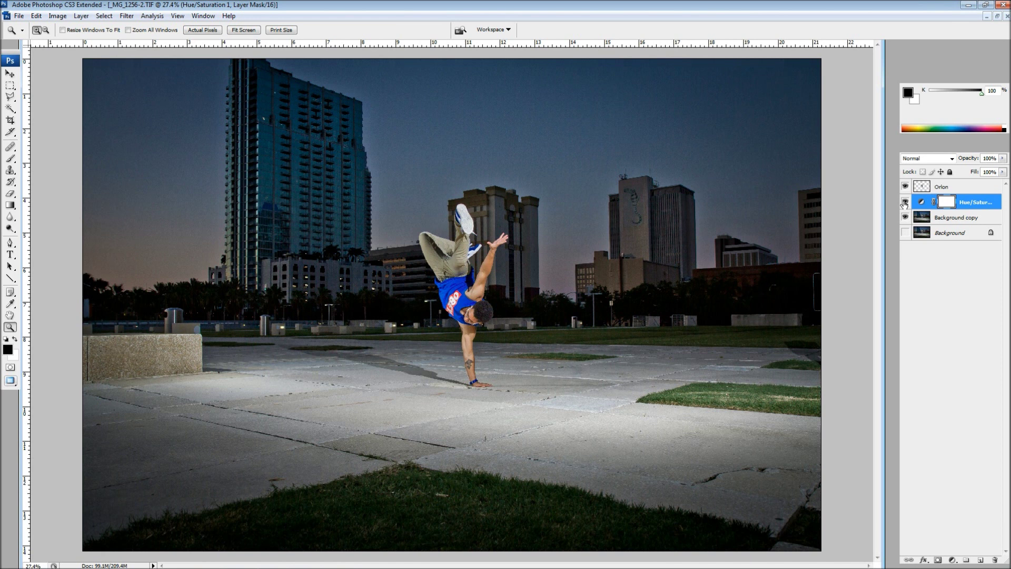
left_click(949, 186)
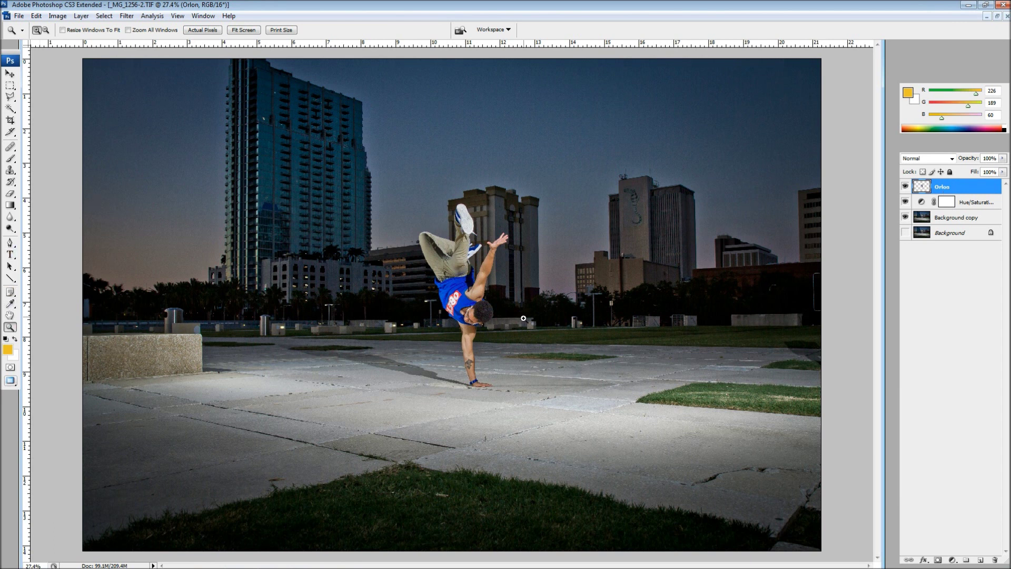
Zoom to 100% on the dancer's supporting forearm and planted hand.
left_click(467, 316)
left_click(467, 317)
left_click(447, 307)
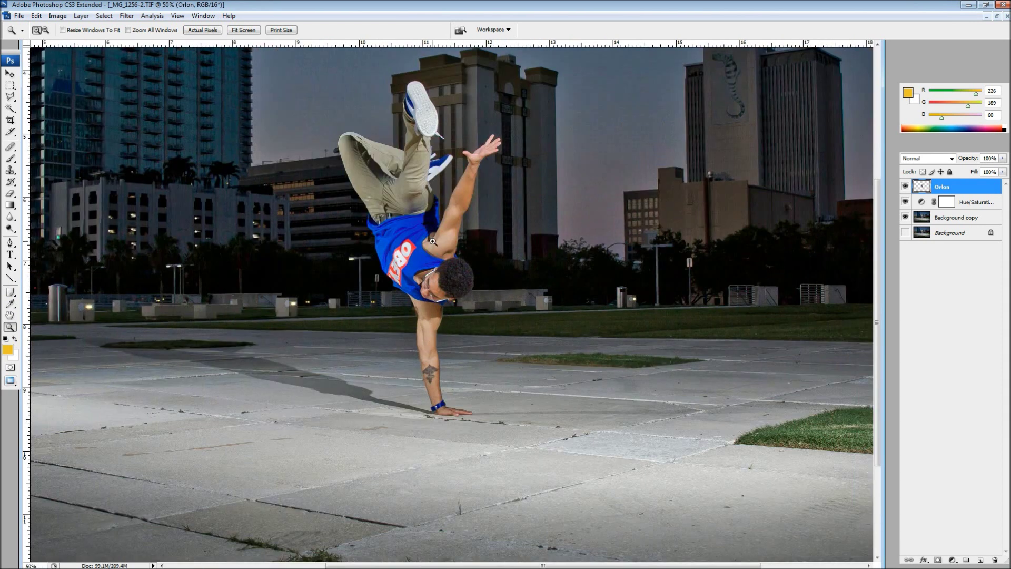
left_click(426, 296)
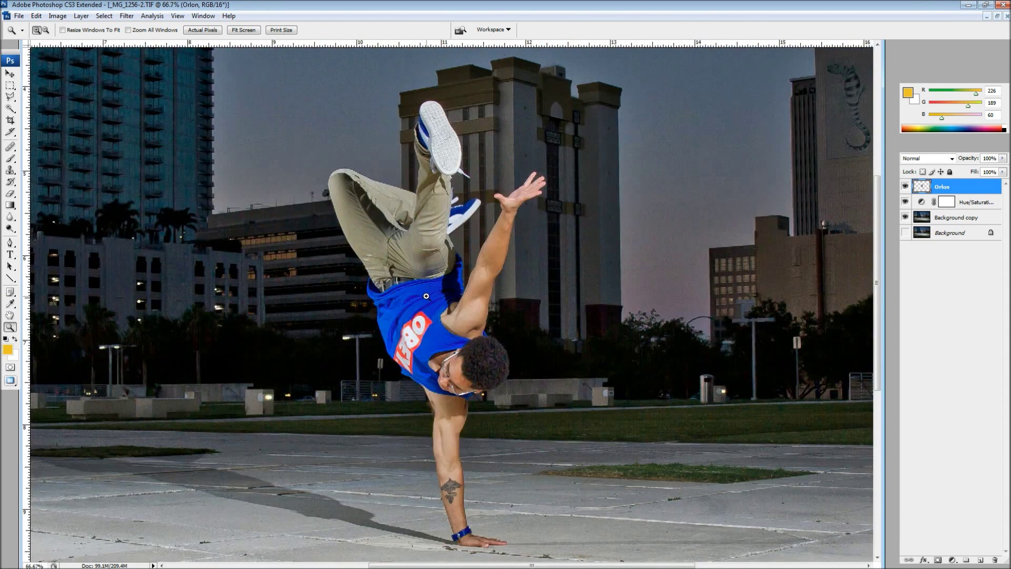
left_click(460, 463)
right_click(444, 298)
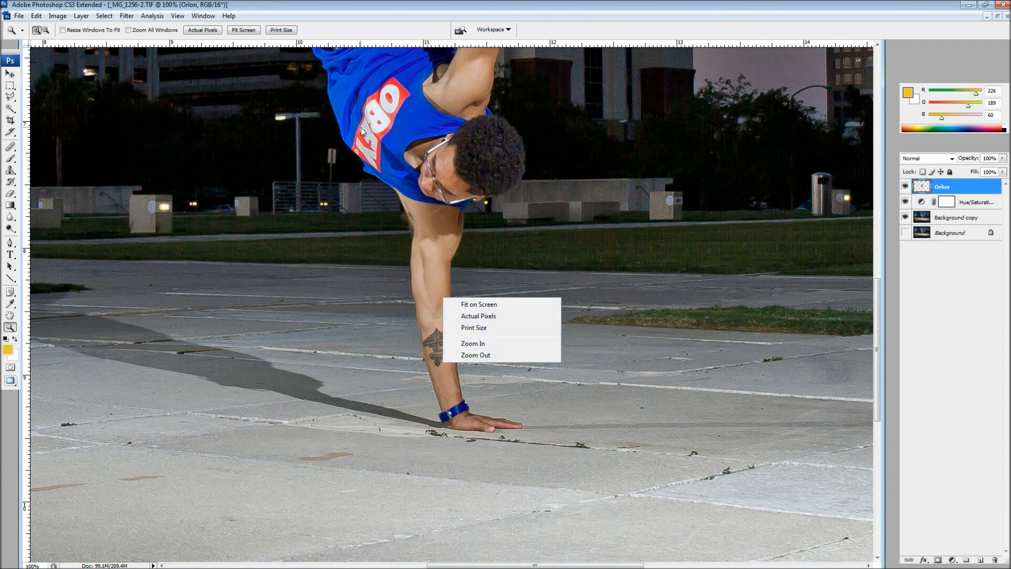
left_click(441, 4)
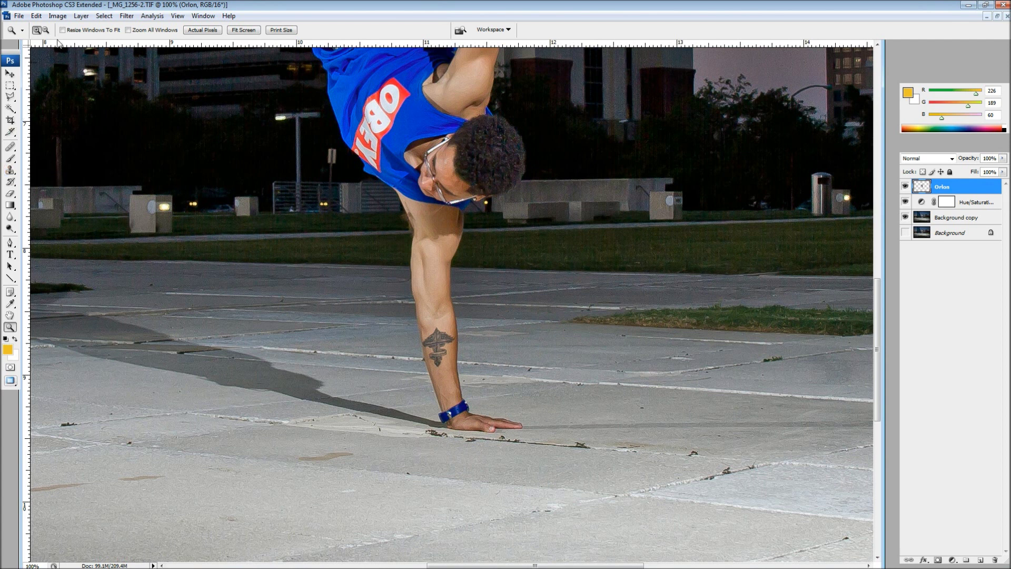
key("alt")
Open the New Layer dialog's blend mode list, then cancel the new layer.
left_click(980, 562, "alt")
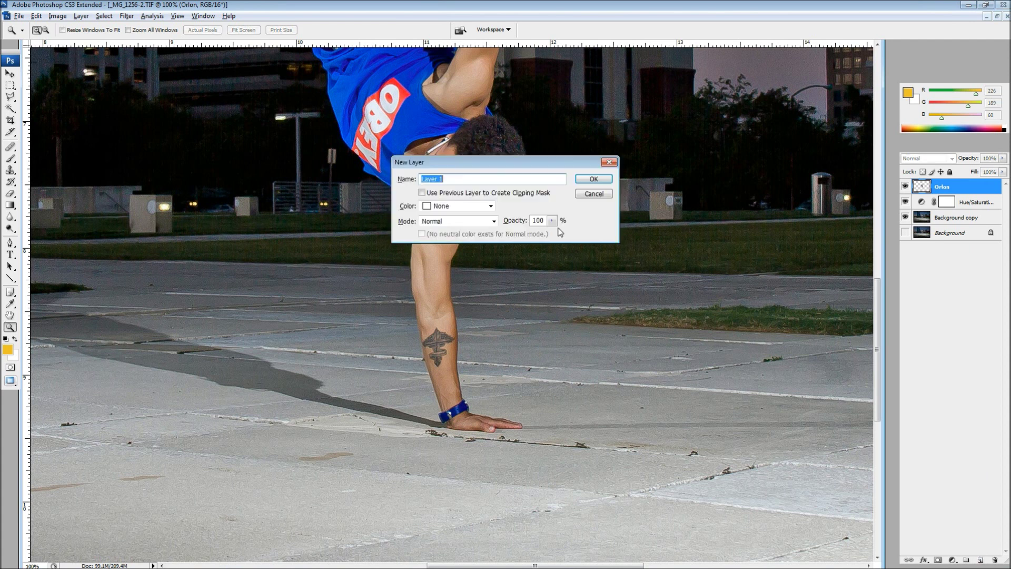
left_click(494, 221)
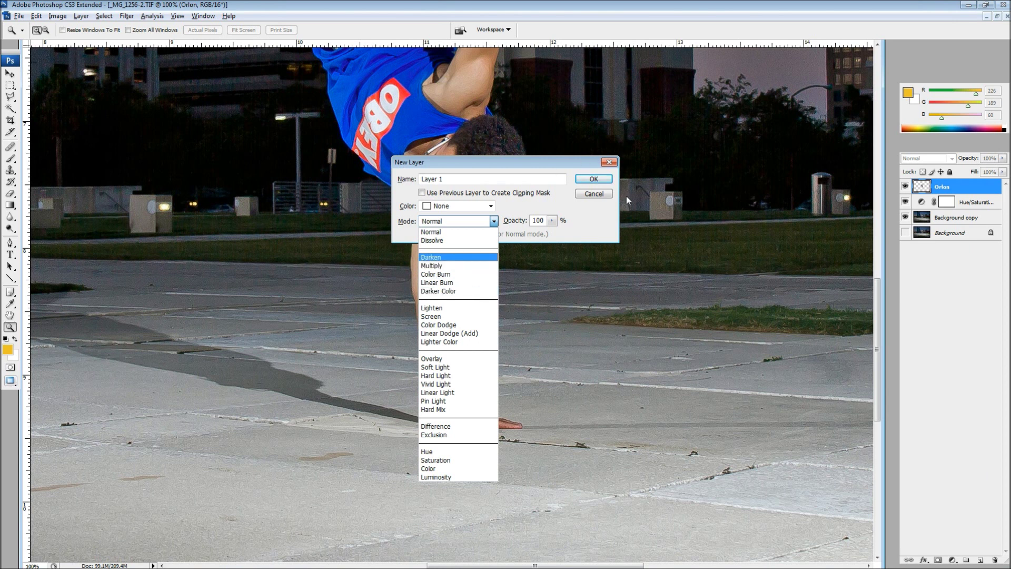
left_click(598, 195)
left_click(598, 195)
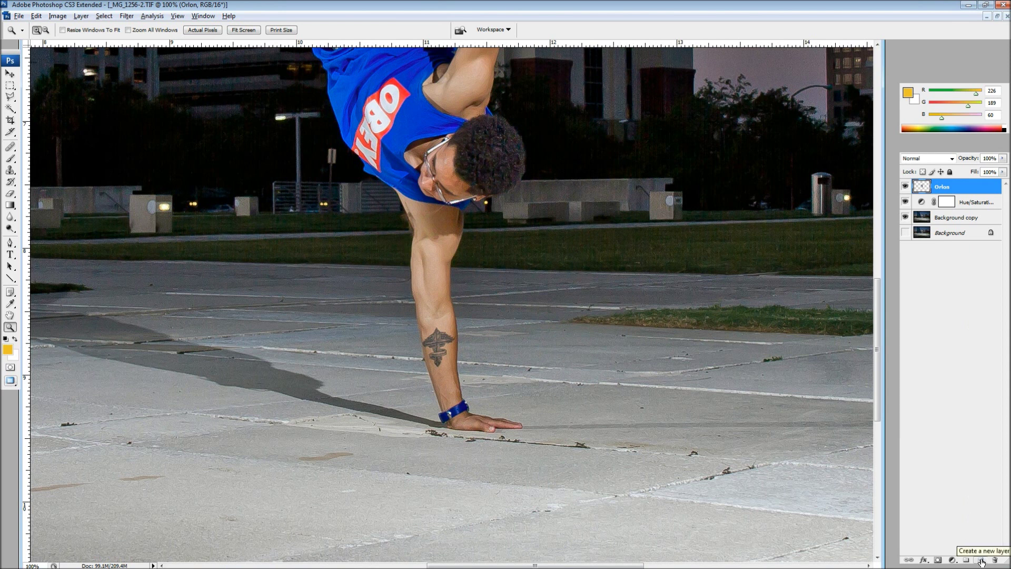
Create a new Layer 1 in Overlay mode and fit the whole photo on screen.
key("alt")
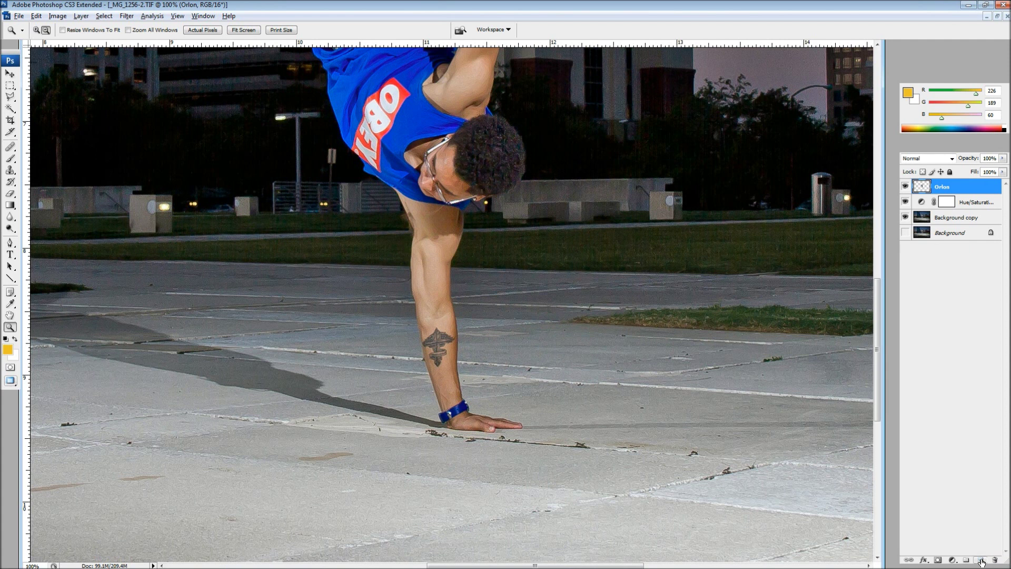
left_click(981, 560, "alt")
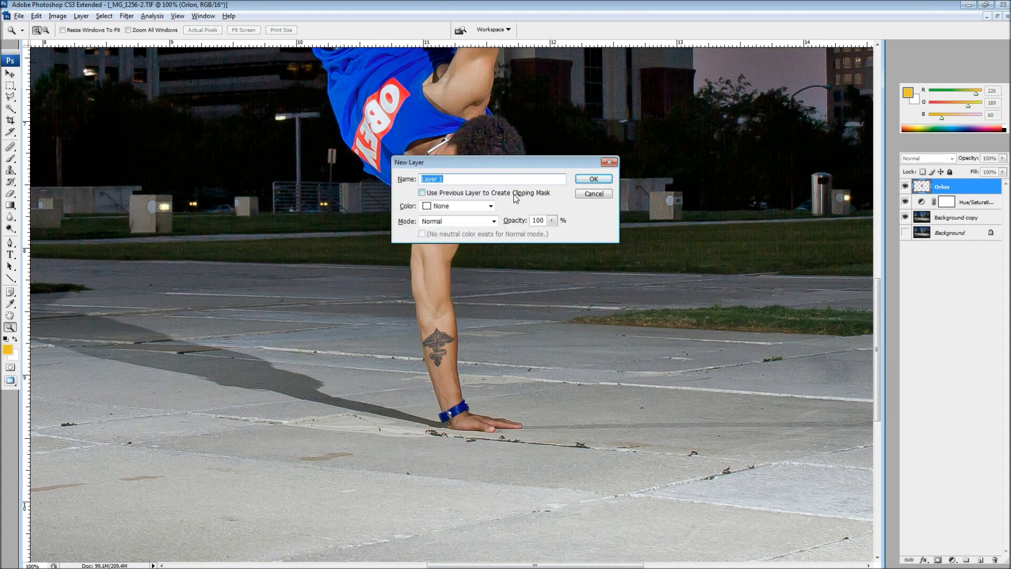
left_click(493, 221)
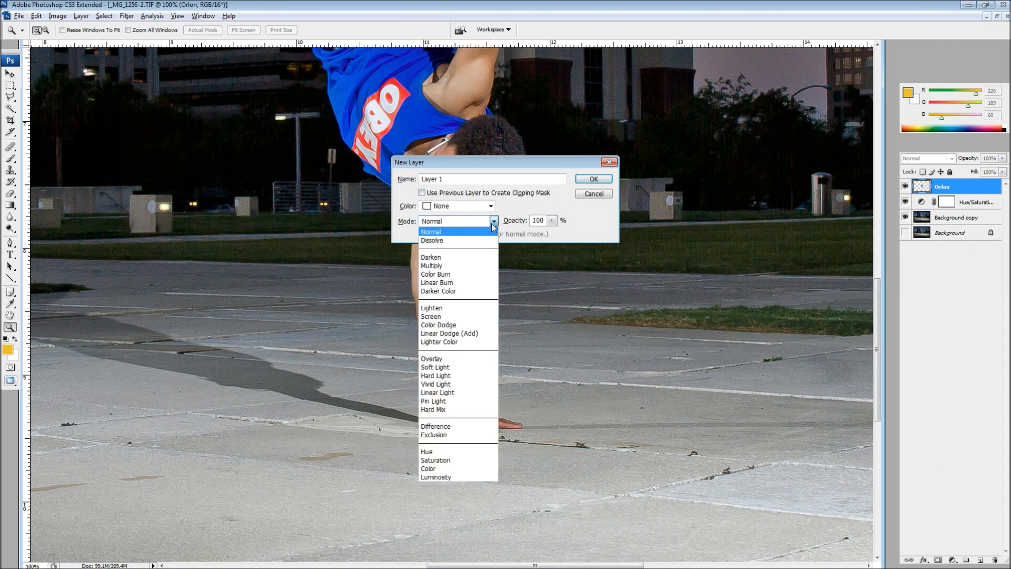
left_click(445, 358)
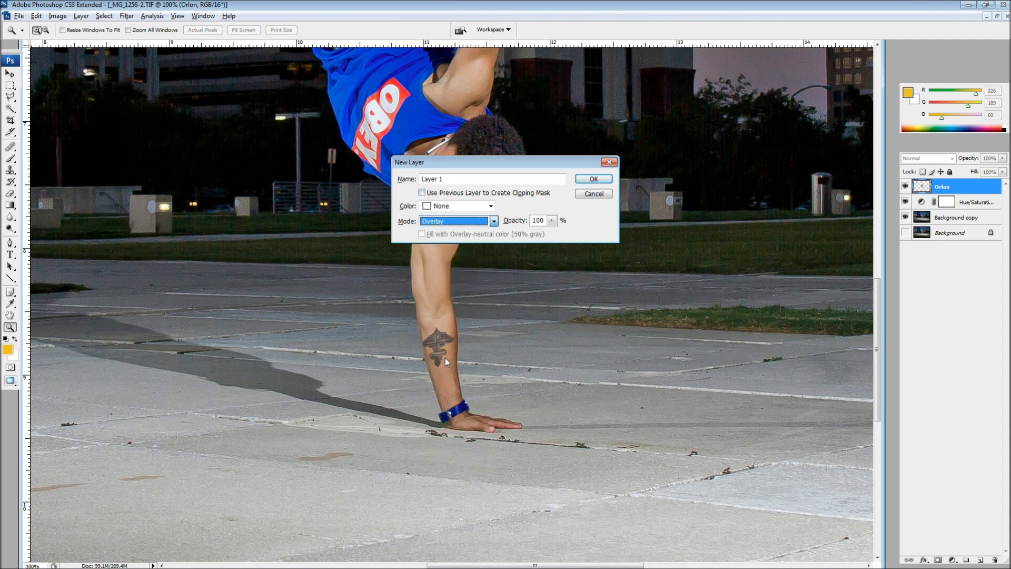
left_click(588, 182)
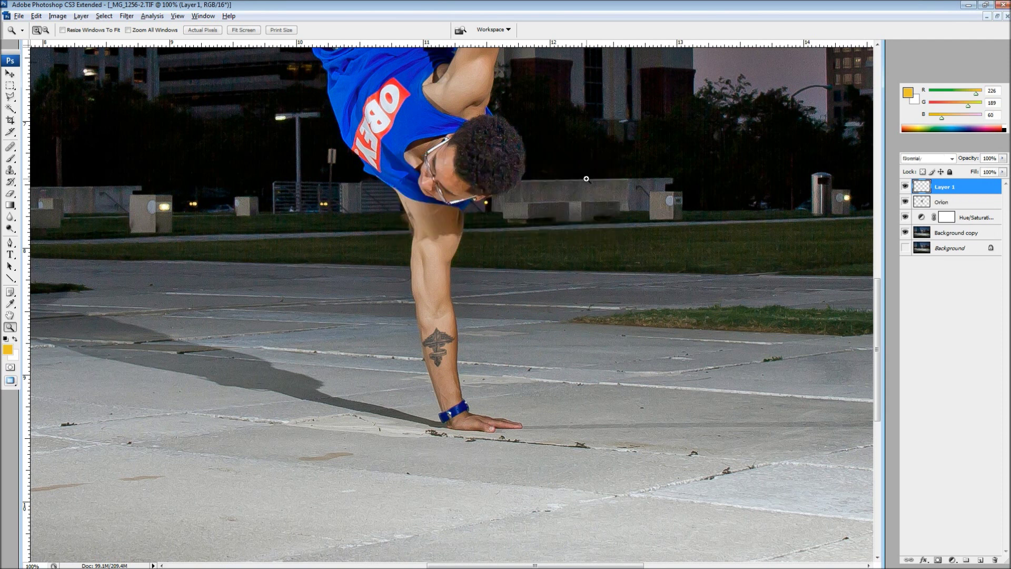
right_click(440, 233)
left_click(461, 240)
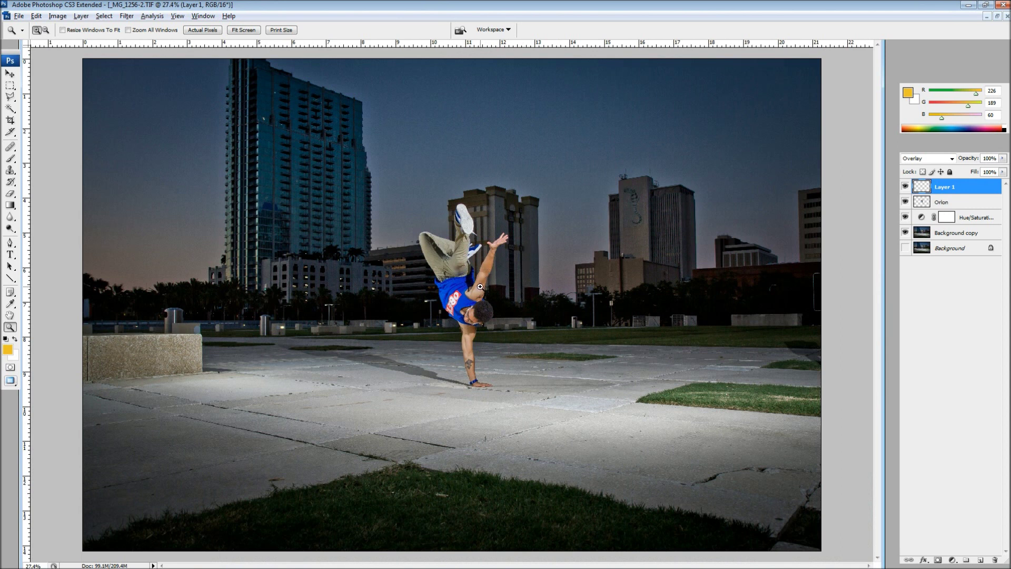
Zoom in on the dancer and reset the colours to a black foreground.
left_click(483, 388)
left_click(455, 296)
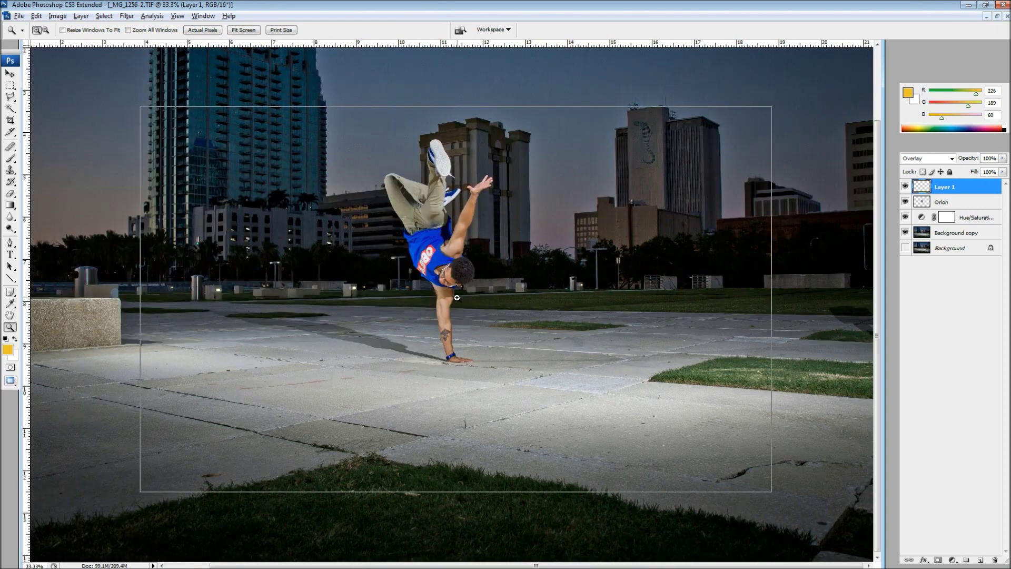
left_click(437, 285)
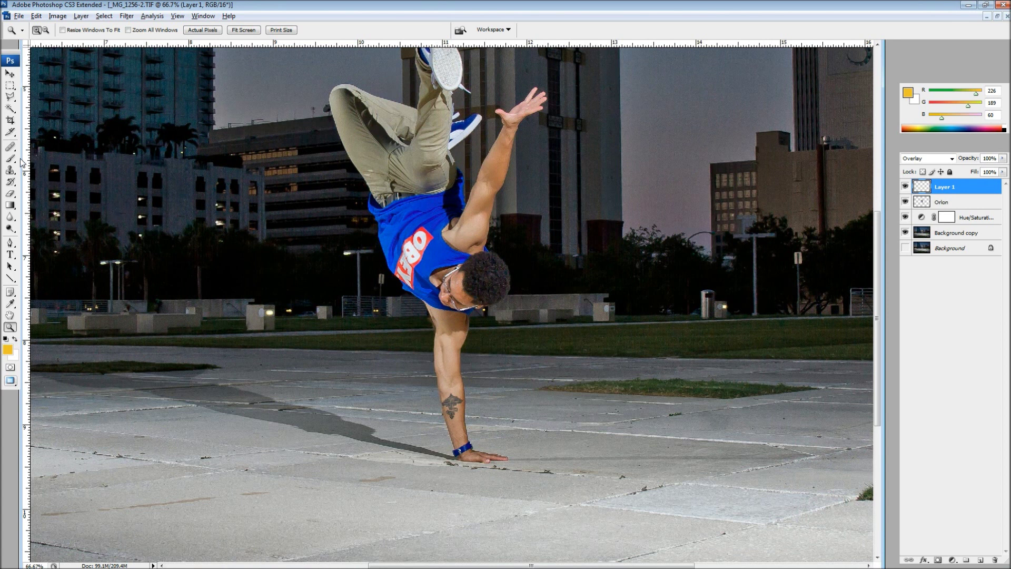
left_click(15, 338)
left_click(6, 338)
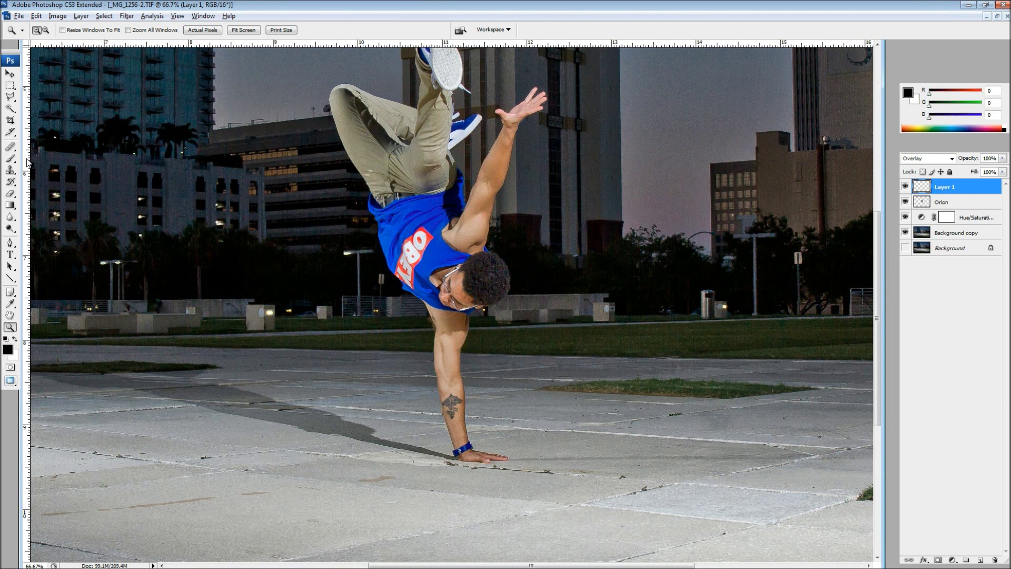
Select the Brush tool and set its flow to 70% and opacity to 15%.
left_click(10, 158)
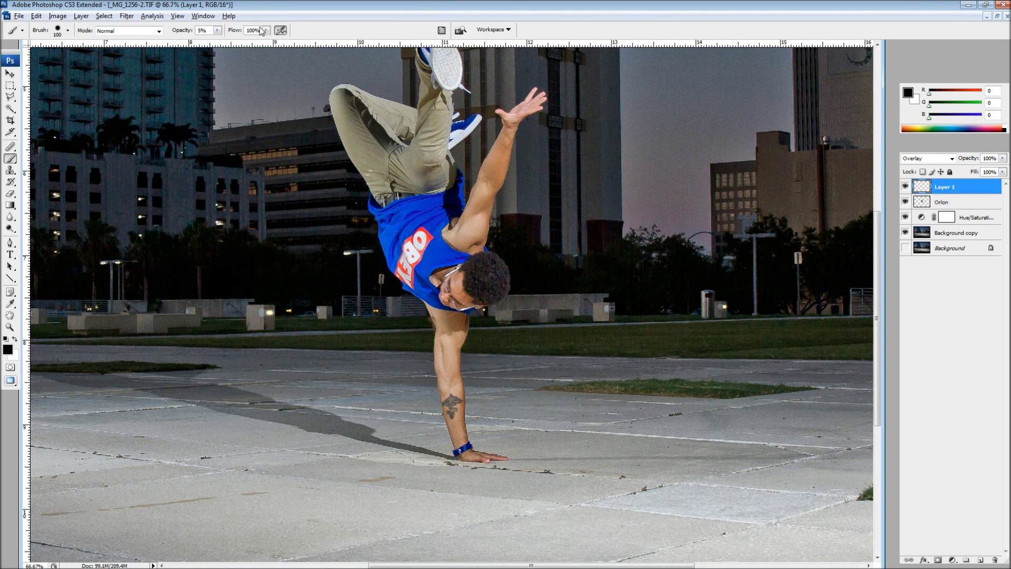
left_click(237, 31)
type("80")
key("Return")
double_click(251, 30)
type("70")
left_click(201, 31)
type("15")
left_click(158, 32)
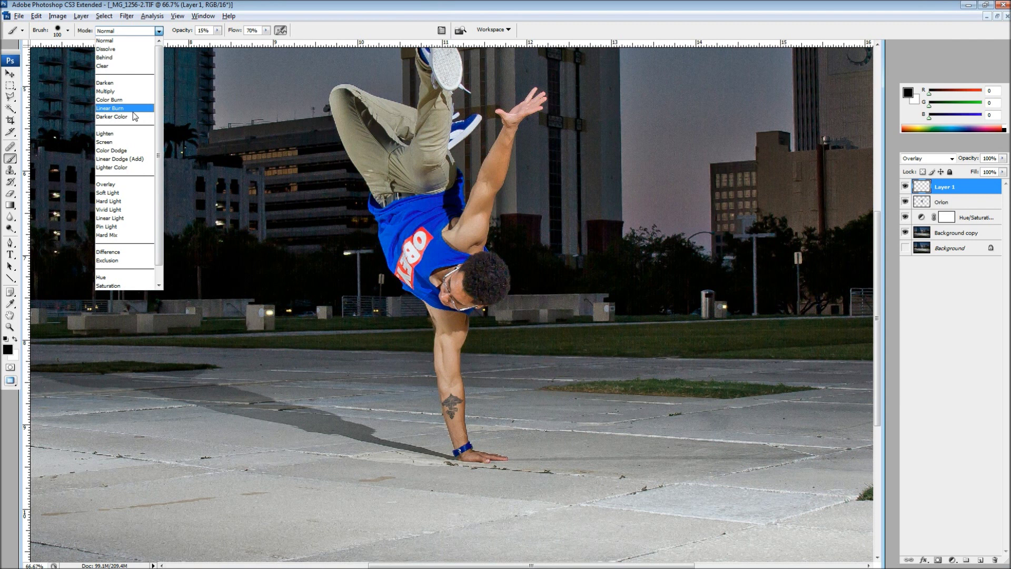
Switch the brush blend mode to Color Dodge and set the Master Diameter to 18 px.
left_click(134, 154)
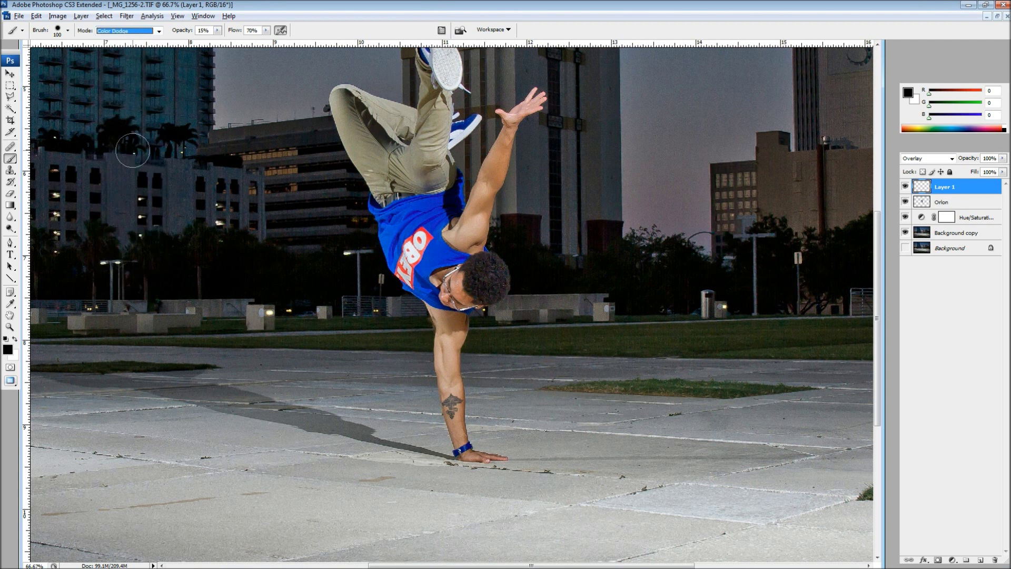
left_click(68, 32)
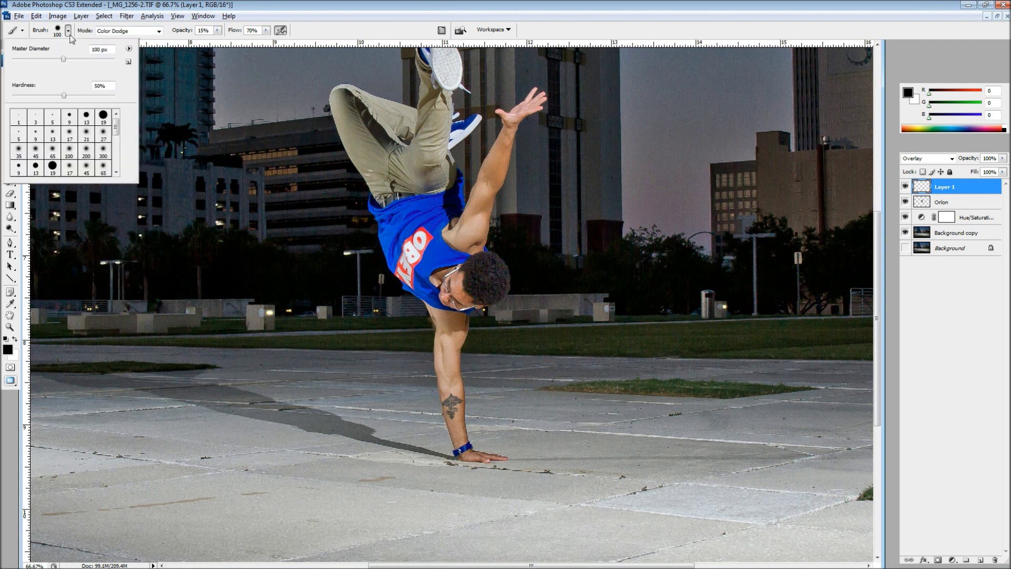
left_click(113, 51)
type("10")
key("Return")
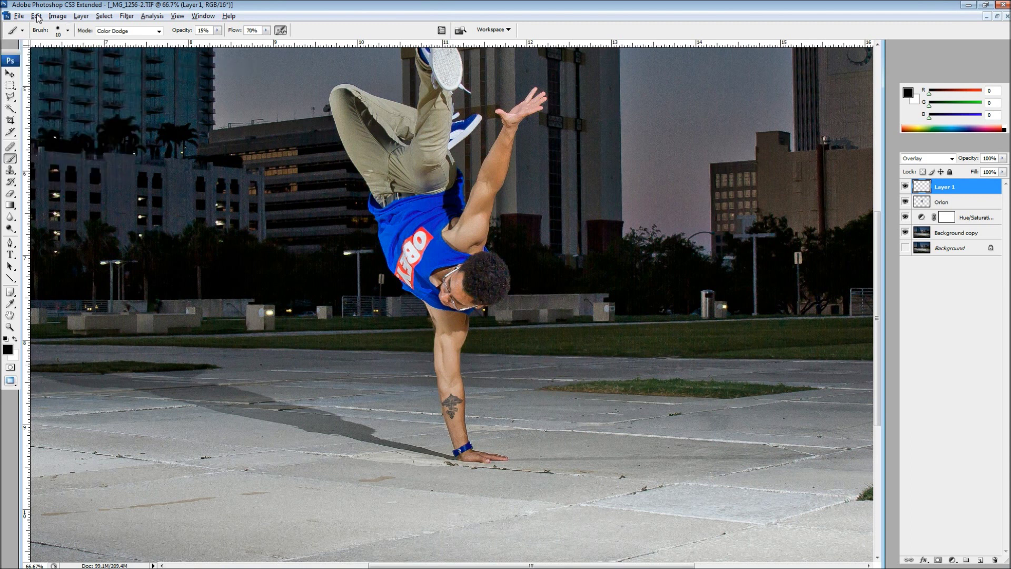
left_click(68, 30)
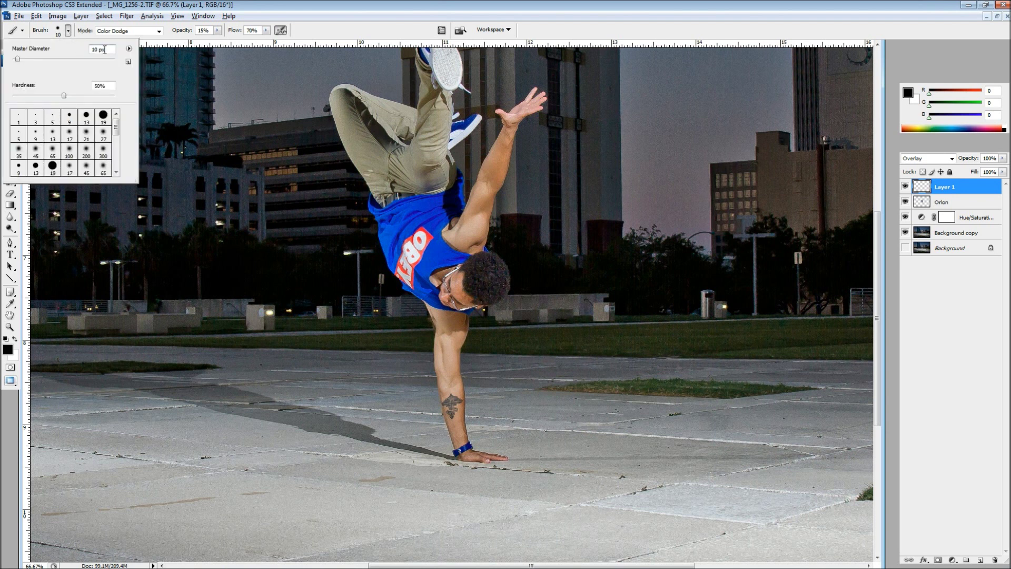
double_click(97, 49)
type("18")
key("Return")
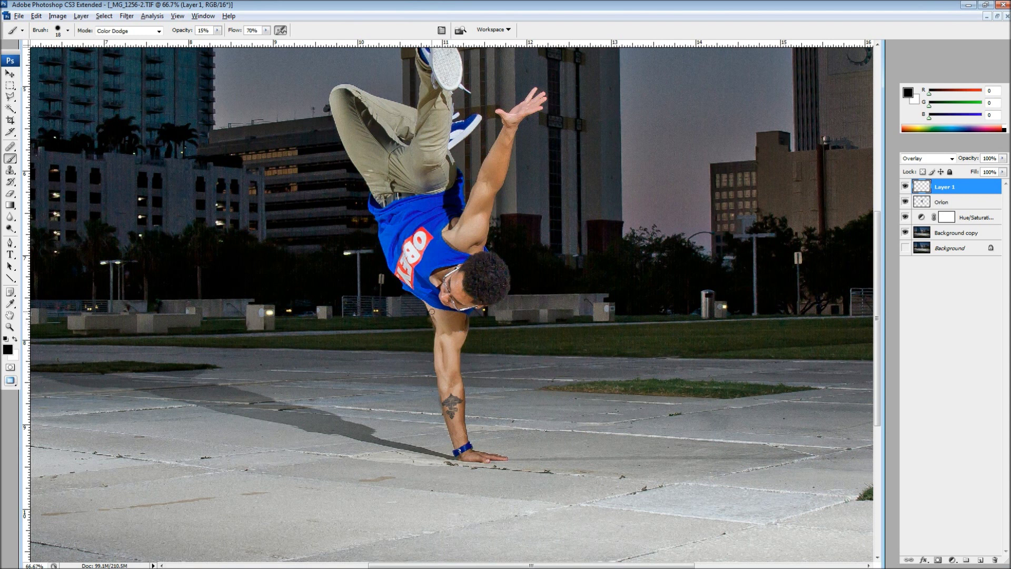
Zoom to 100% and darken the trouser shadow with a faint black brush stroke.
left_click(9, 326)
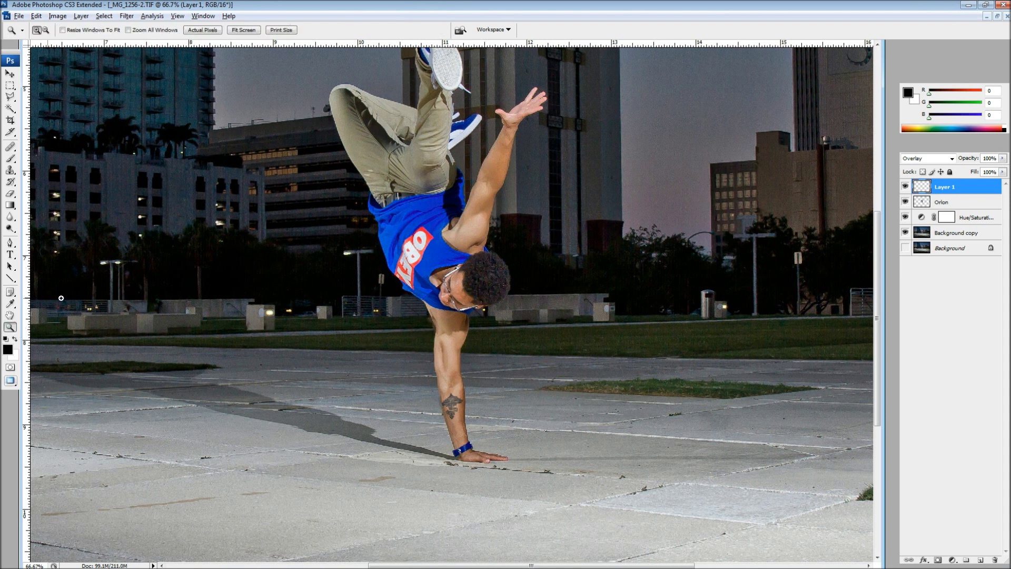
left_click(486, 189)
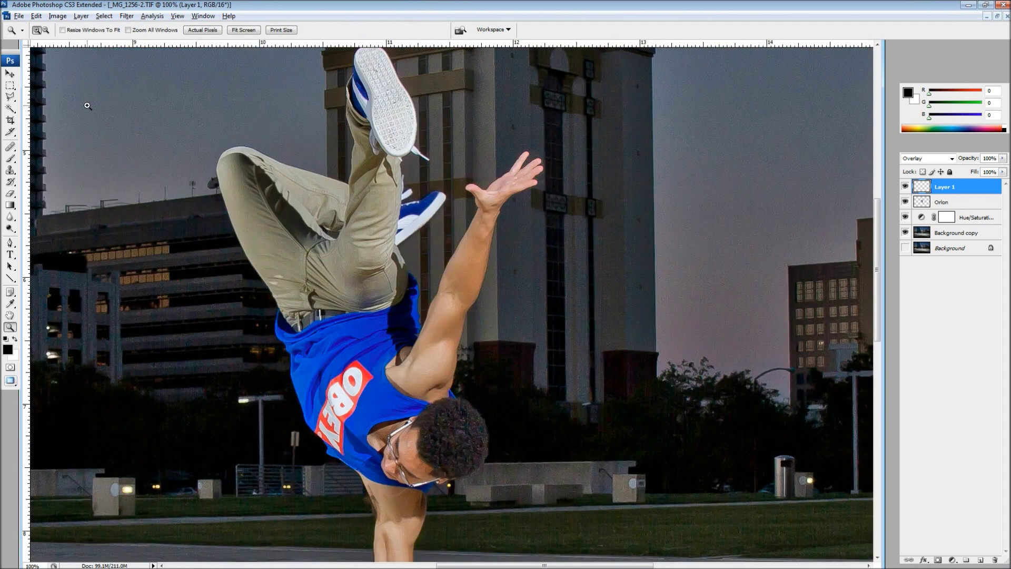
left_click(12, 160)
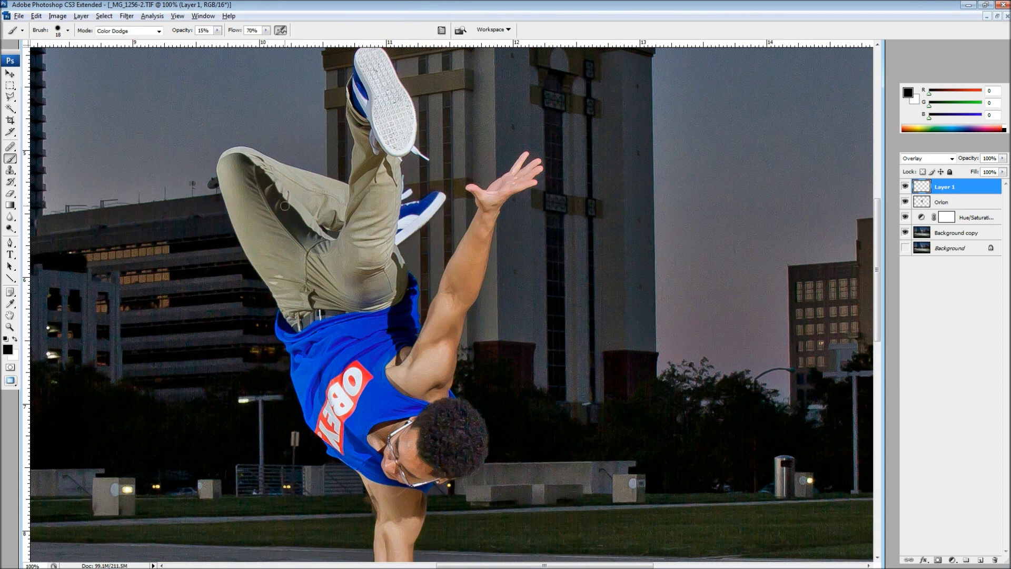
mouse_move(284, 206)
left_mouse_down()
mouse_move(305, 231)
mouse_move(265, 194)
mouse_move(278, 234)
mouse_move(255, 185)
mouse_move(286, 243)
mouse_move(267, 192)
mouse_move(301, 248)
mouse_move(245, 159)
mouse_move(233, 175)
mouse_move(259, 217)
mouse_move(321, 246)
left_mouse_up()
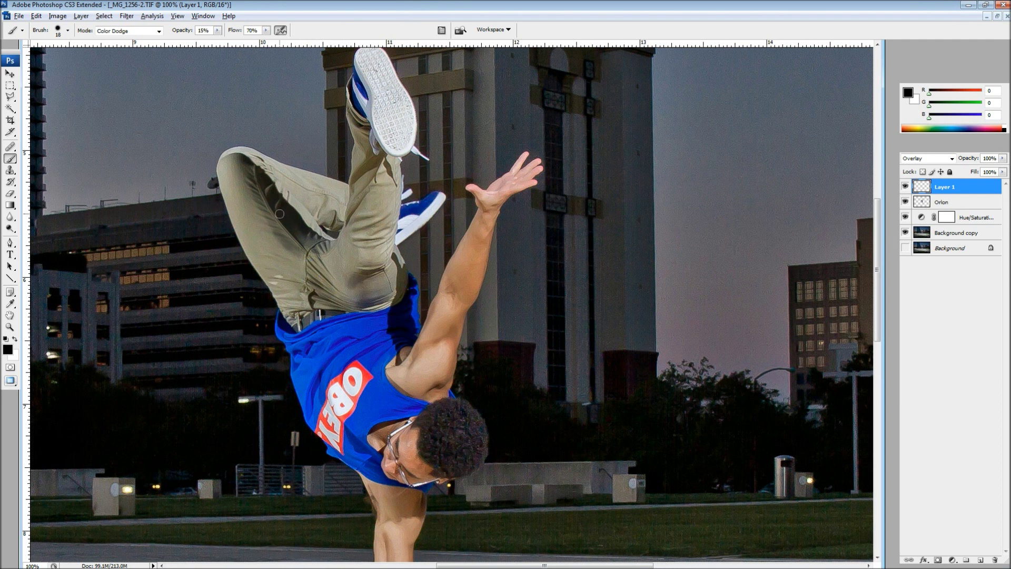
Pan down to the supporting arm and hand, and make white the foreground colour.
left_click_drag(345, 340, 334, 244)
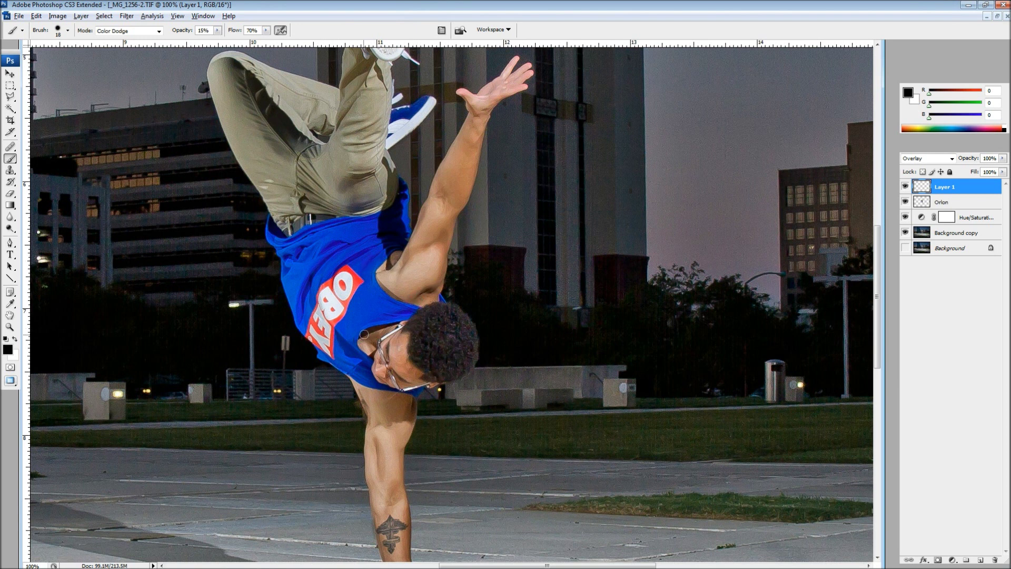
left_click_drag(365, 385, 367, 248)
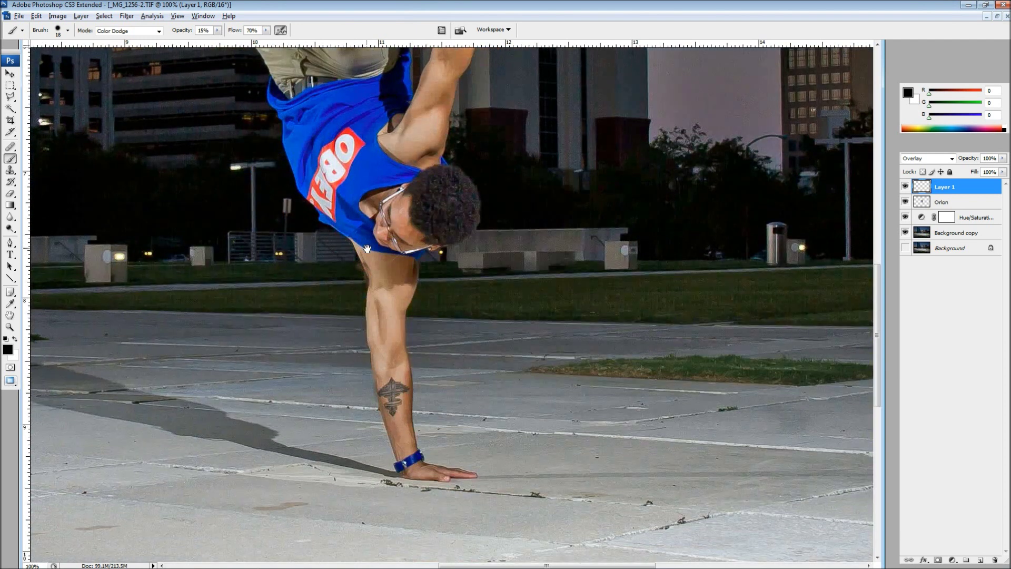
left_click(15, 340)
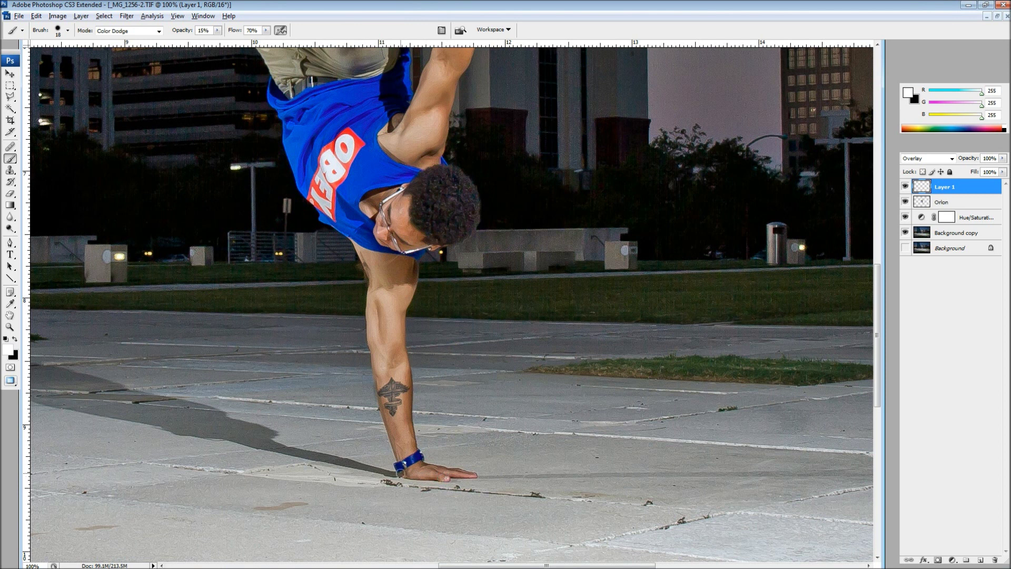
Paint faint white strokes over the supporting hand, the fingers and the forearm down to the wrist.
left_click_drag(408, 473, 438, 478)
left_click_drag(470, 477, 431, 472)
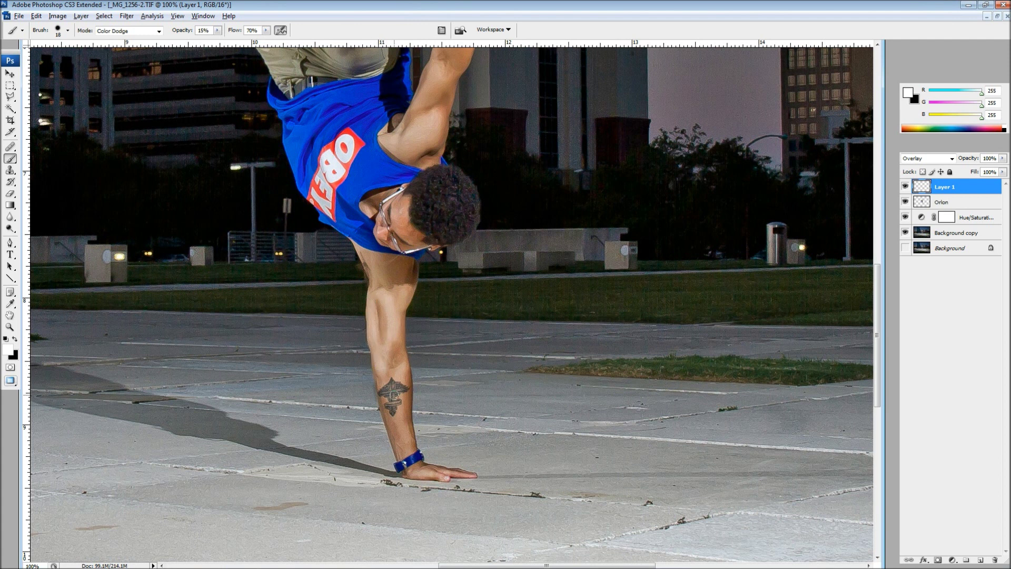
mouse_move(395, 413)
left_mouse_down()
mouse_move(407, 452)
mouse_move(401, 434)
left_mouse_up()
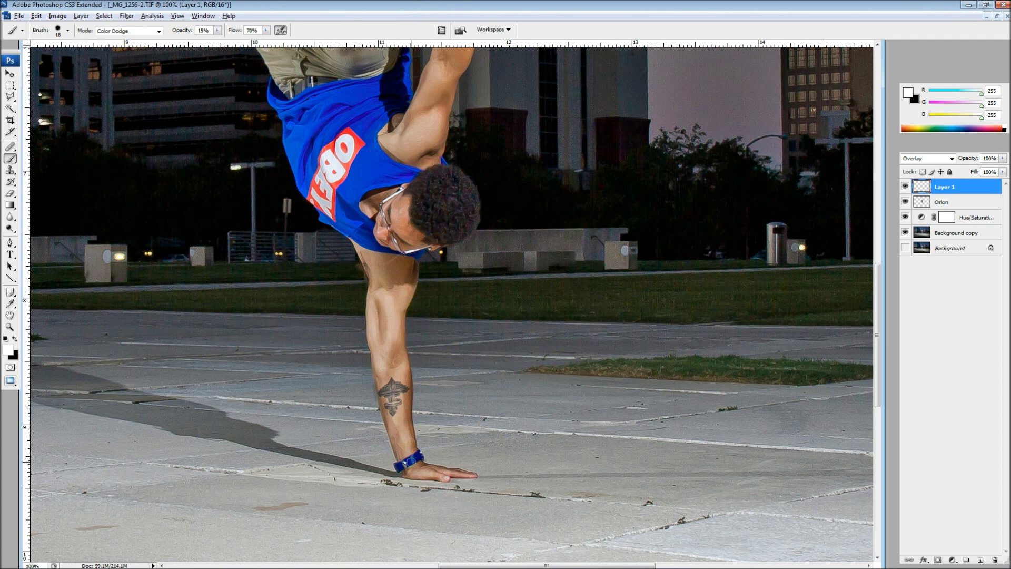
scroll(396, 323, "up", 10)
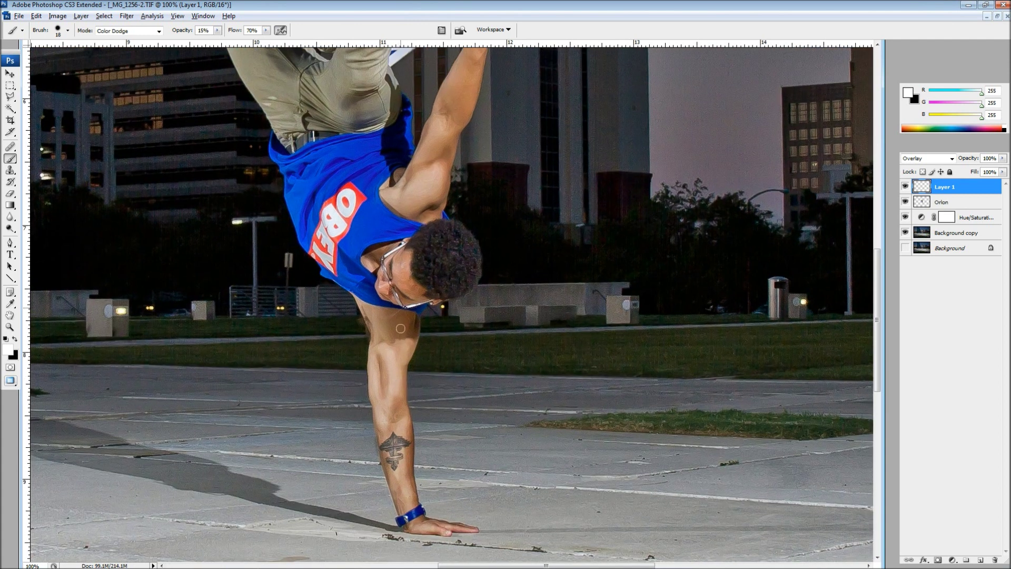
scroll(375, 365, "up", 4)
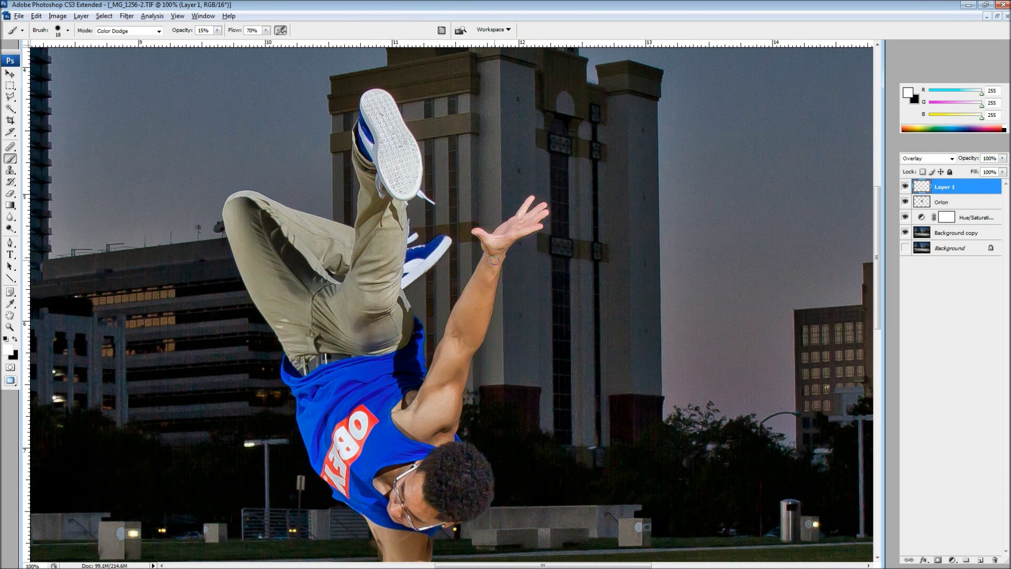
Brighten the wrist and forearm skin, then pan to the raised legs.
mouse_move(501, 259)
left_mouse_down()
mouse_move(477, 273)
mouse_move(456, 314)
left_mouse_up()
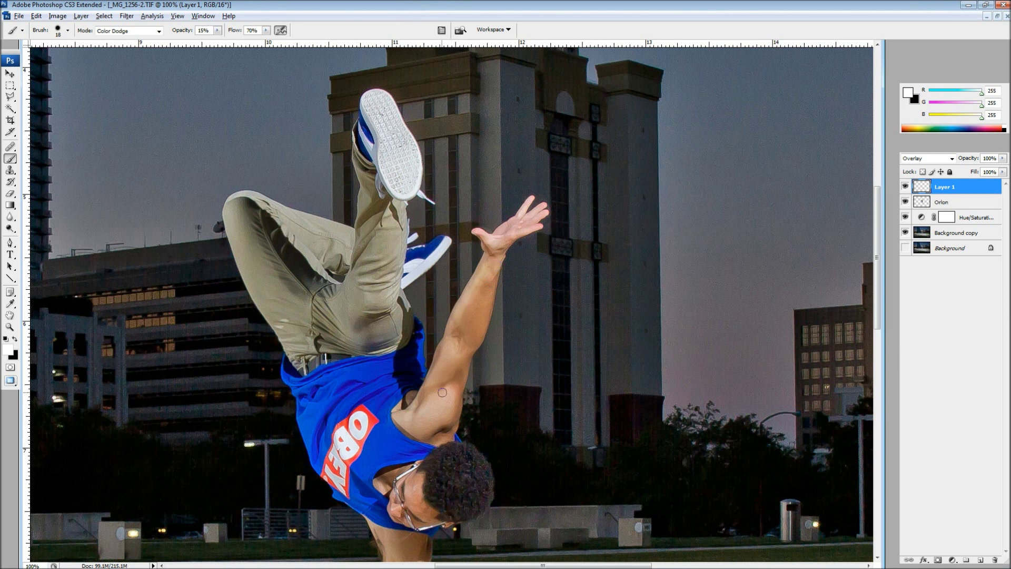
left_click_drag(362, 431, 377, 380)
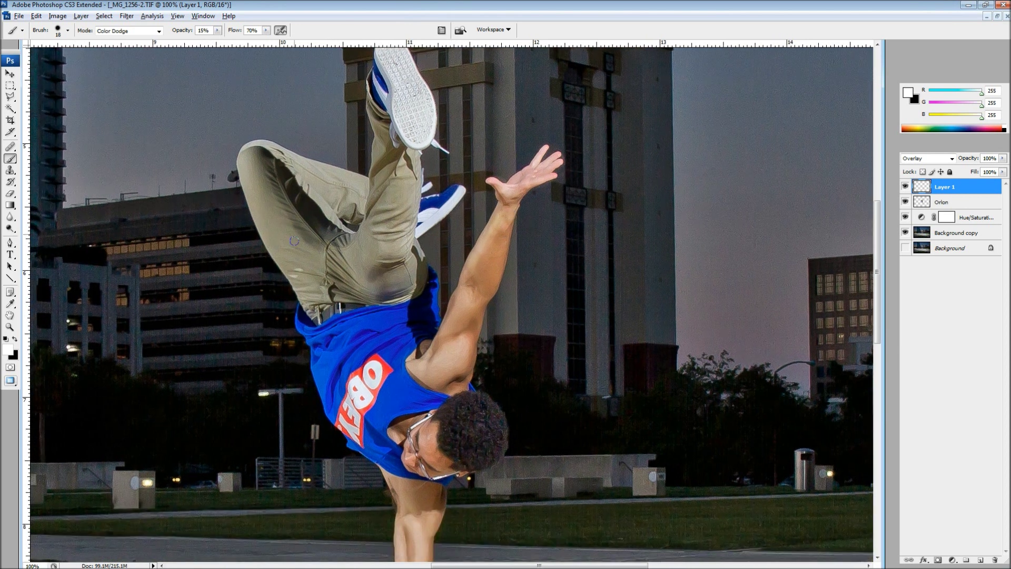
left_click_drag(268, 216, 302, 278)
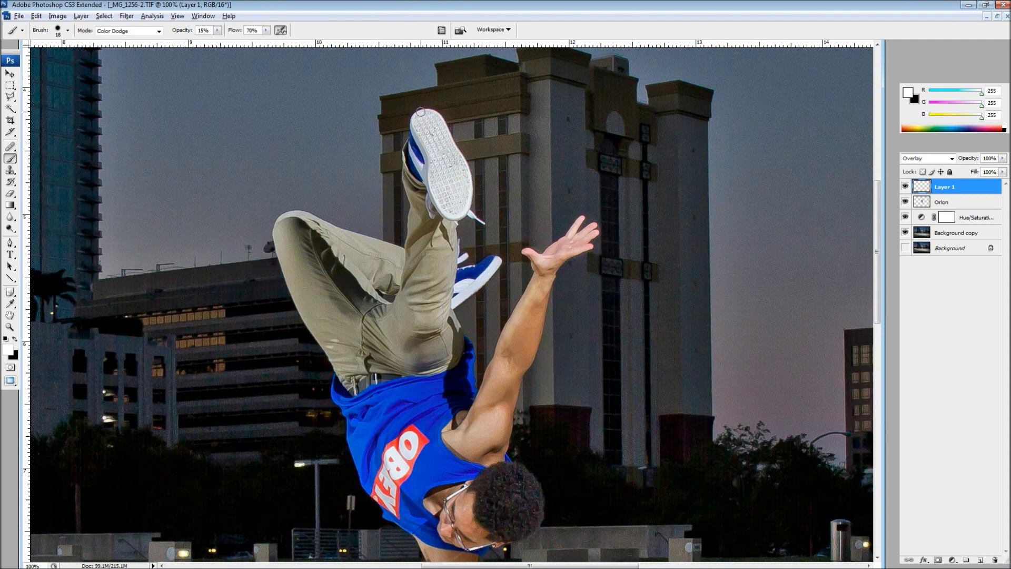
Lower the brush opacity to 5% and move the view to the shirt and torso.
left_click_drag(211, 29, 197, 32)
type("5")
left_click_drag(397, 280, 408, 238)
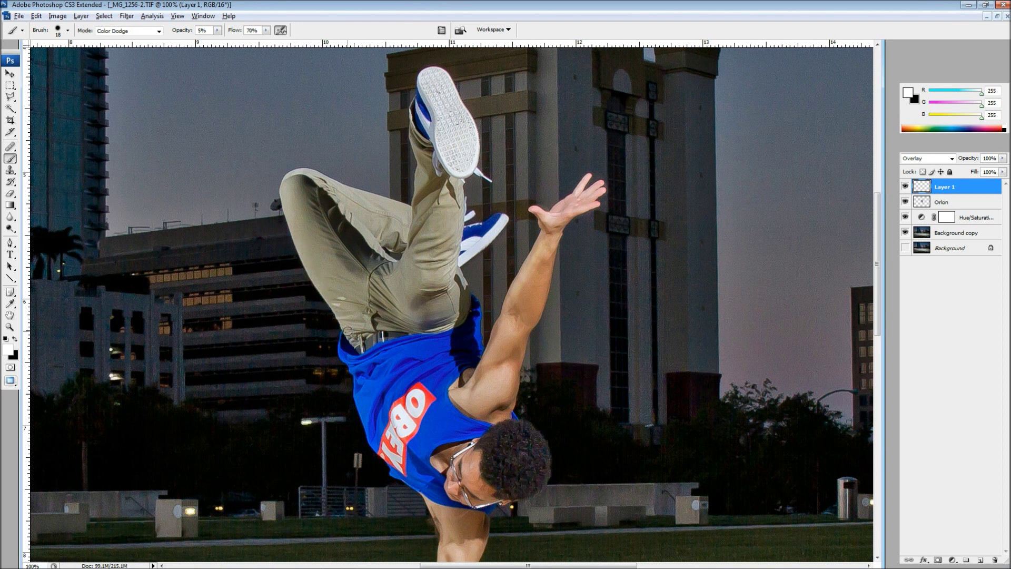
scroll(348, 332, "down", 3)
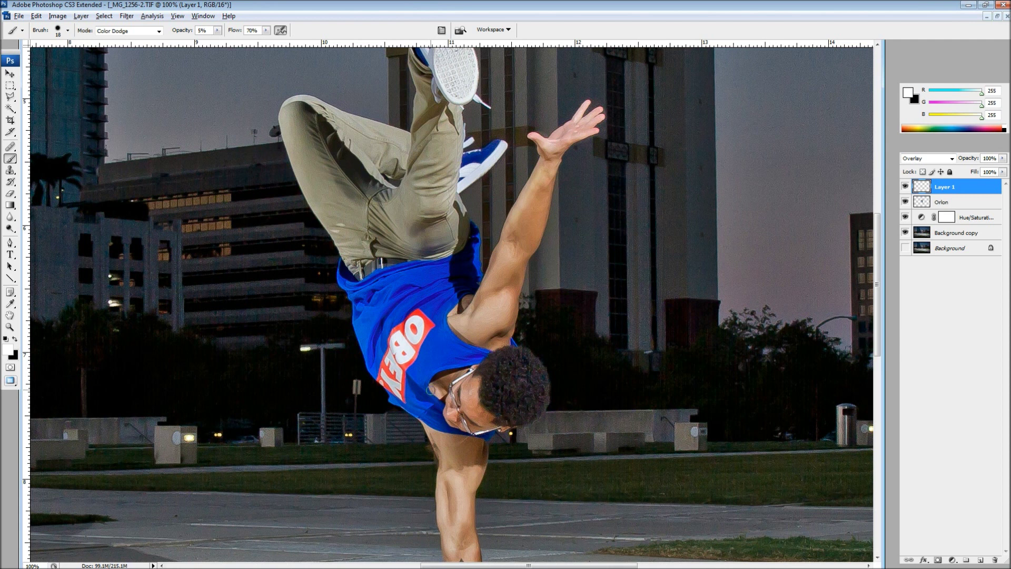
Fit the whole photo on screen with the Zoom tool.
left_click(10, 327)
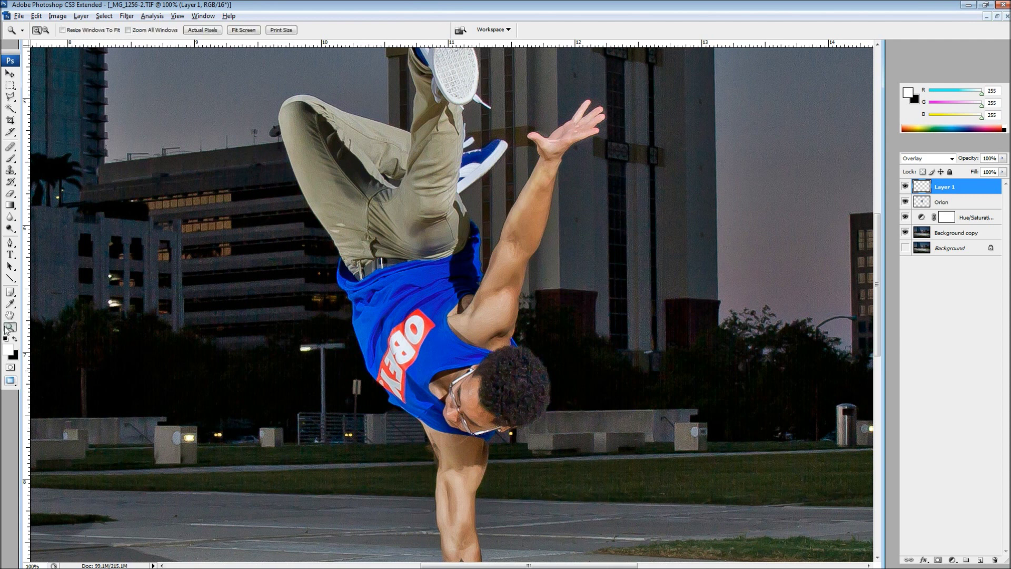
right_click(268, 308)
left_click(287, 315)
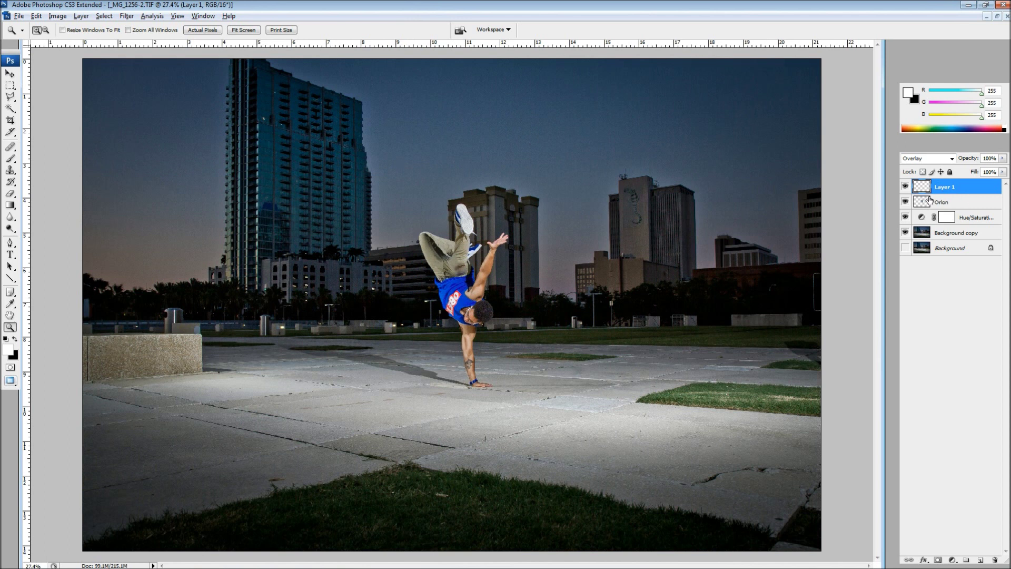
Rename Layer 1 to 'dodge and burn'.
double_click(920, 195)
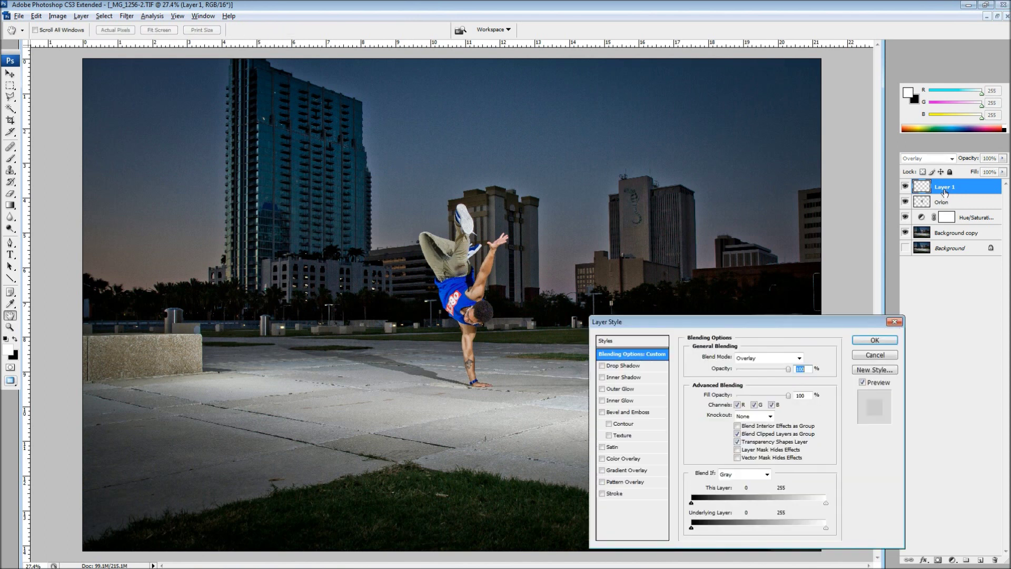
left_click(891, 356)
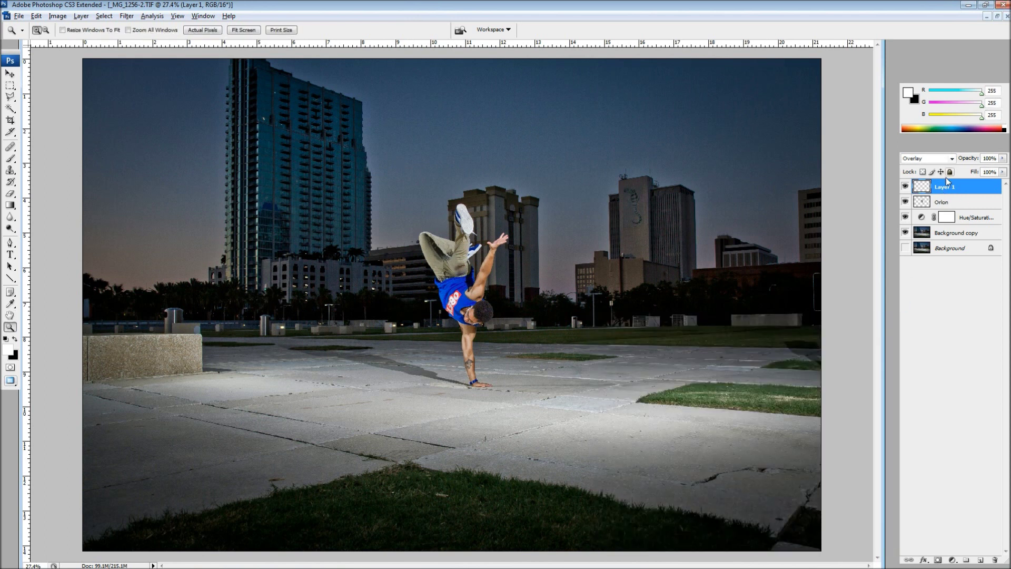
double_click(946, 187)
type("dodge and burn")
key("Return")
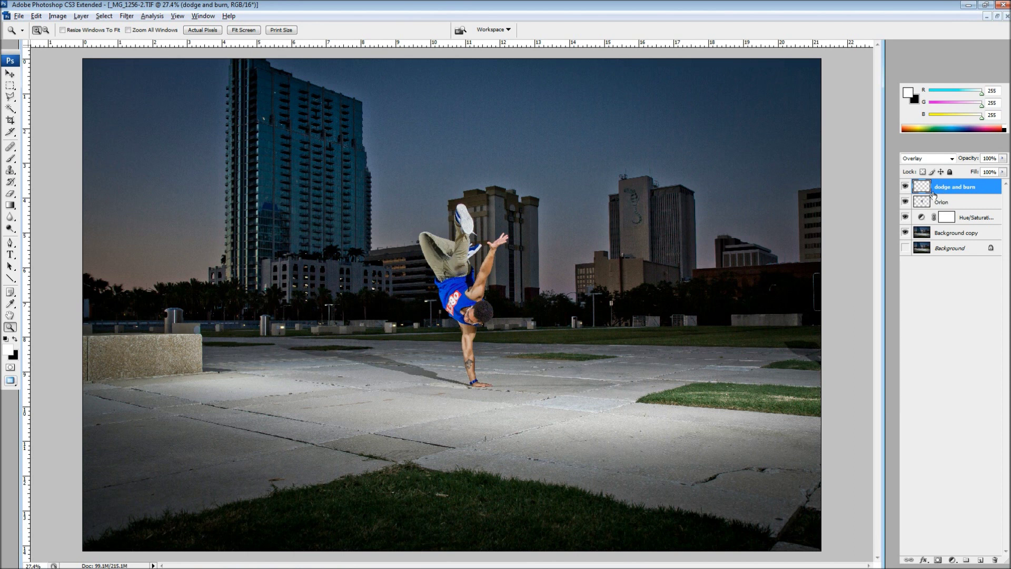
Toggle the dodge and burn layer off and on to compare before and after.
left_click(904, 186)
left_click(904, 187)
left_click(904, 187)
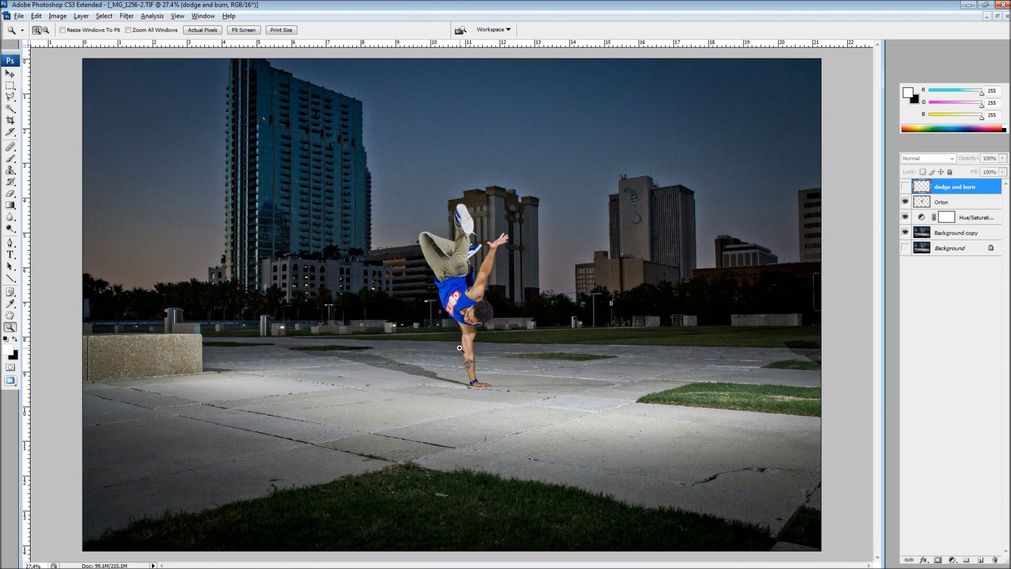
left_click(905, 187)
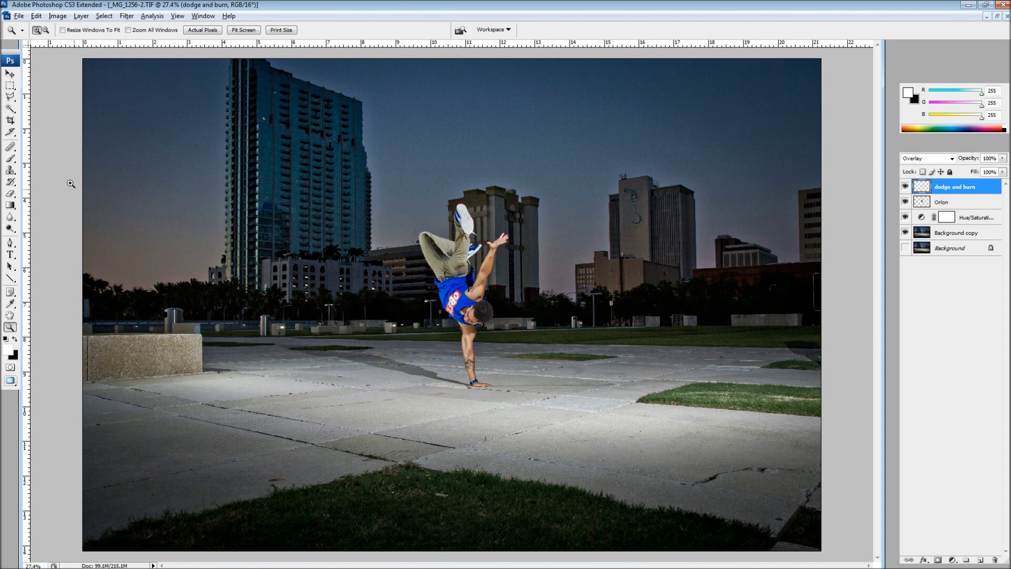
left_click(10, 158)
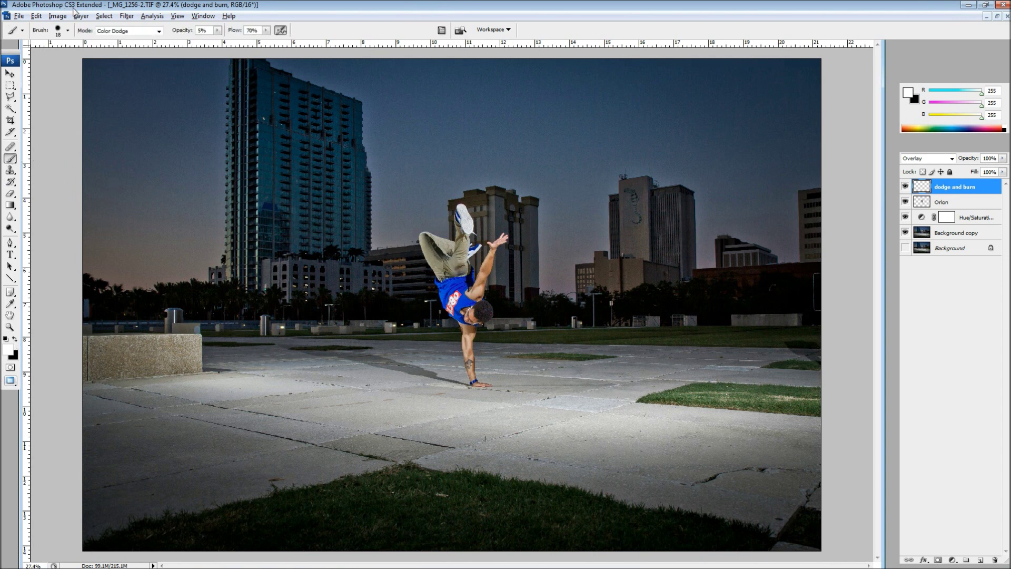
Set the brush diameter to 30 px.
left_click(68, 30)
left_click_drag(99, 47, 79, 52)
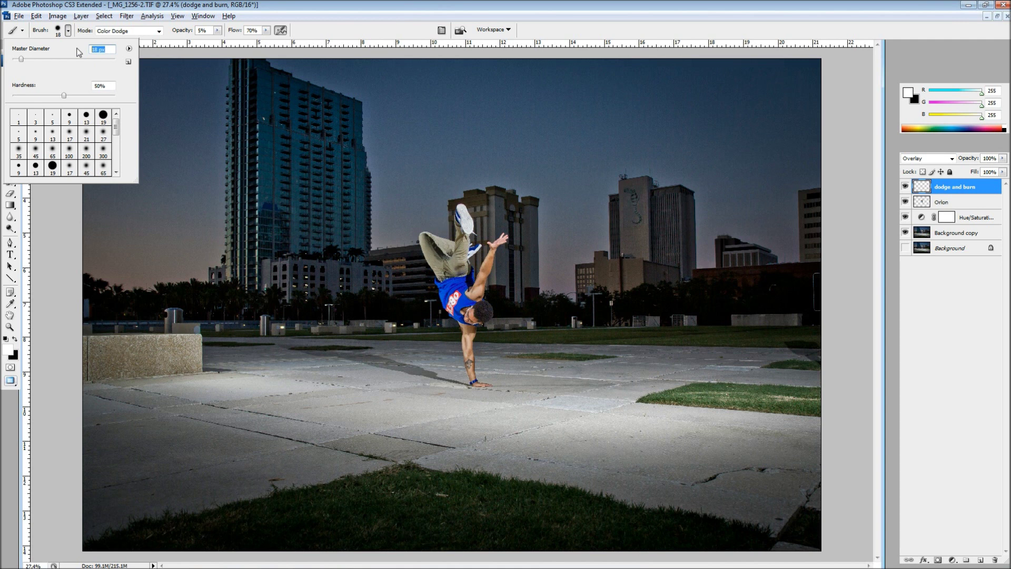
type("30")
key("Return")
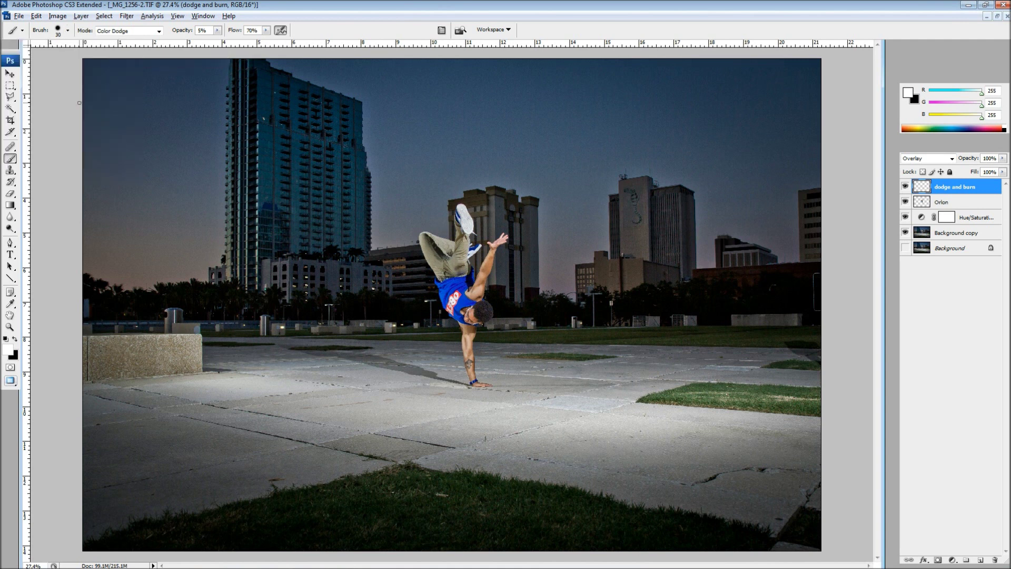
Select the stone bench with a four-point Polygonal Lasso outline.
left_click(10, 97)
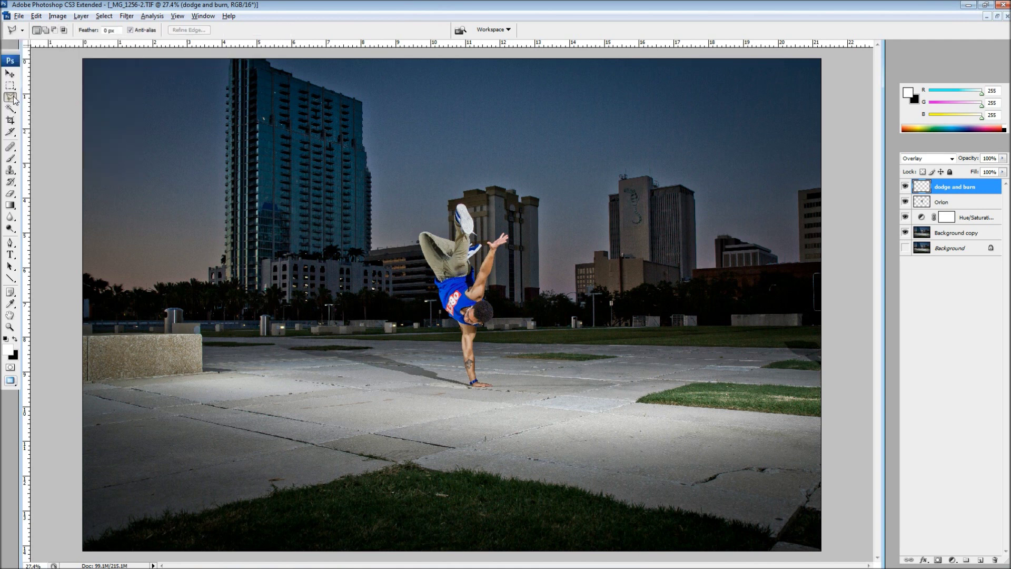
left_click(88, 329)
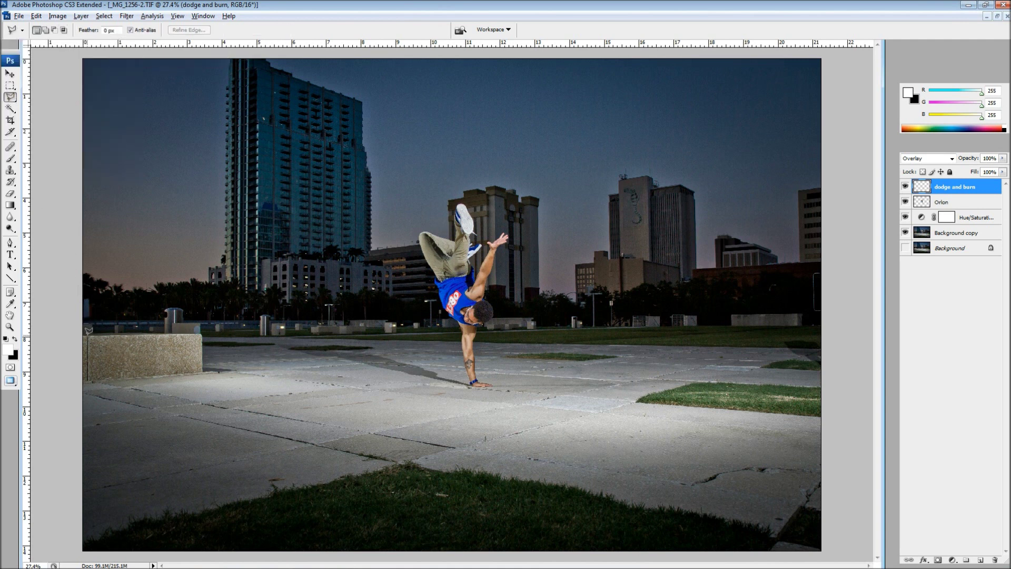
left_click(203, 330)
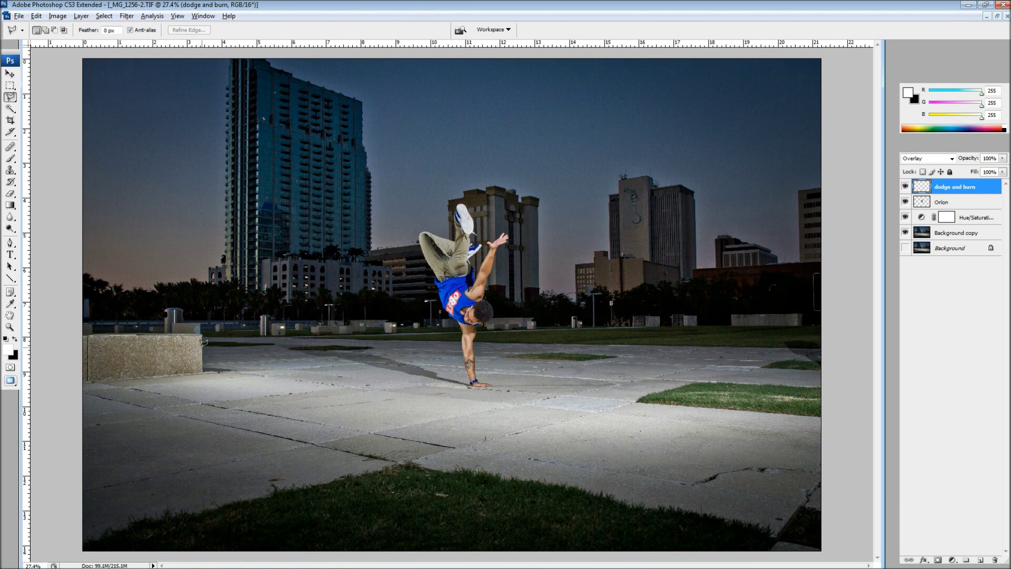
left_click(203, 368)
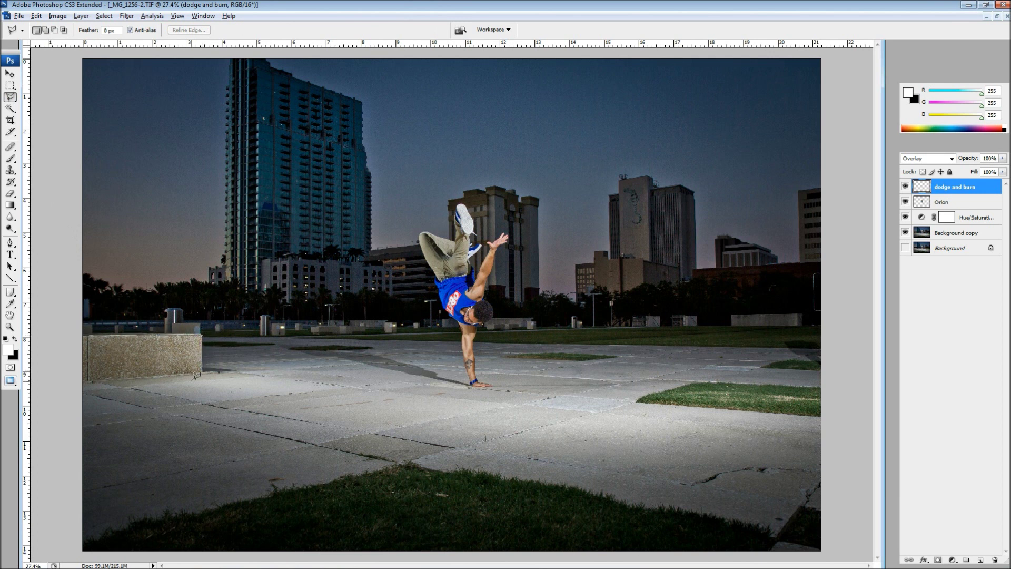
left_click(90, 378)
left_click(90, 333)
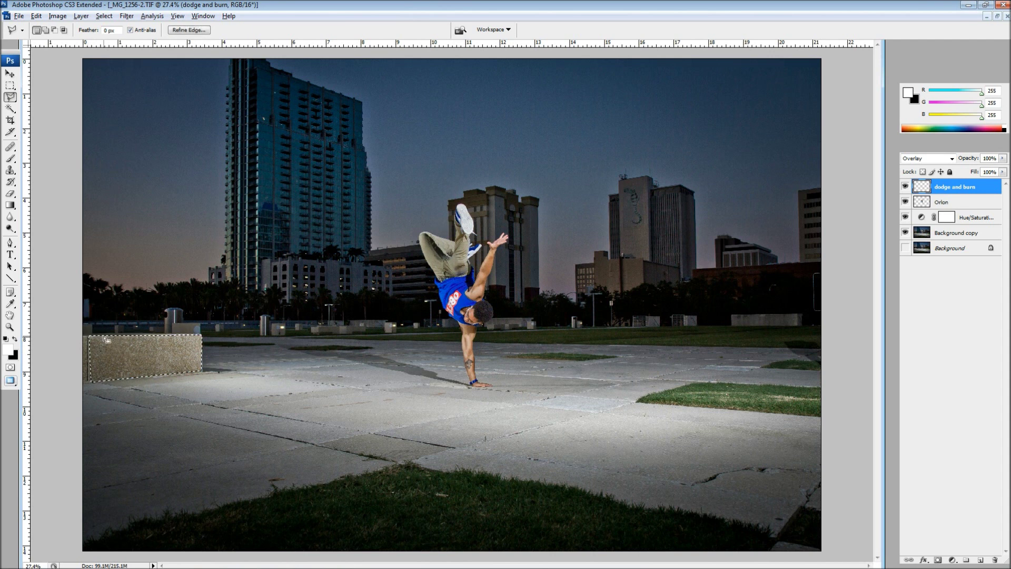
Return to the dodge brush and enlarge its Master Diameter to 75 px.
left_click(11, 159)
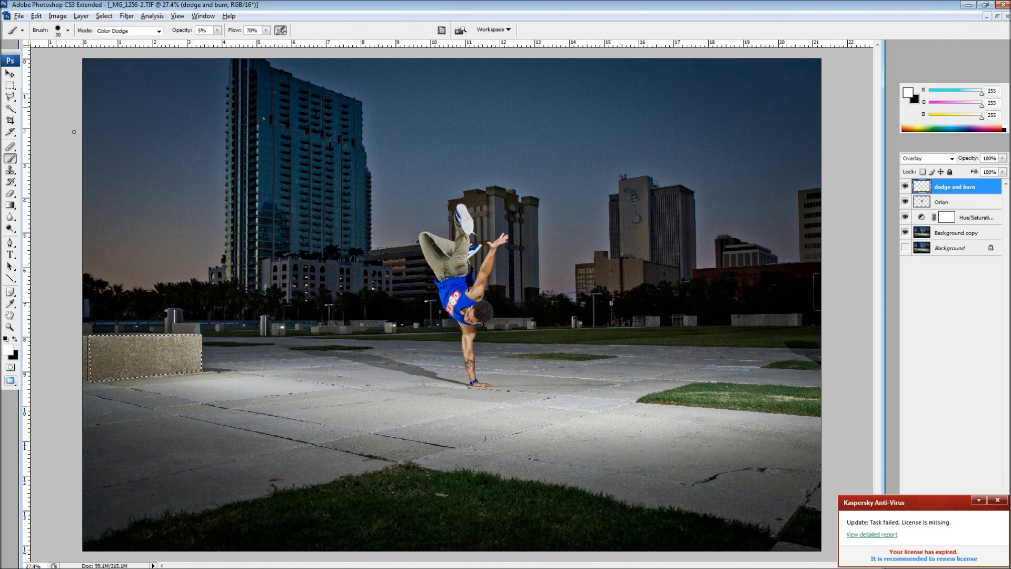
left_click(67, 30)
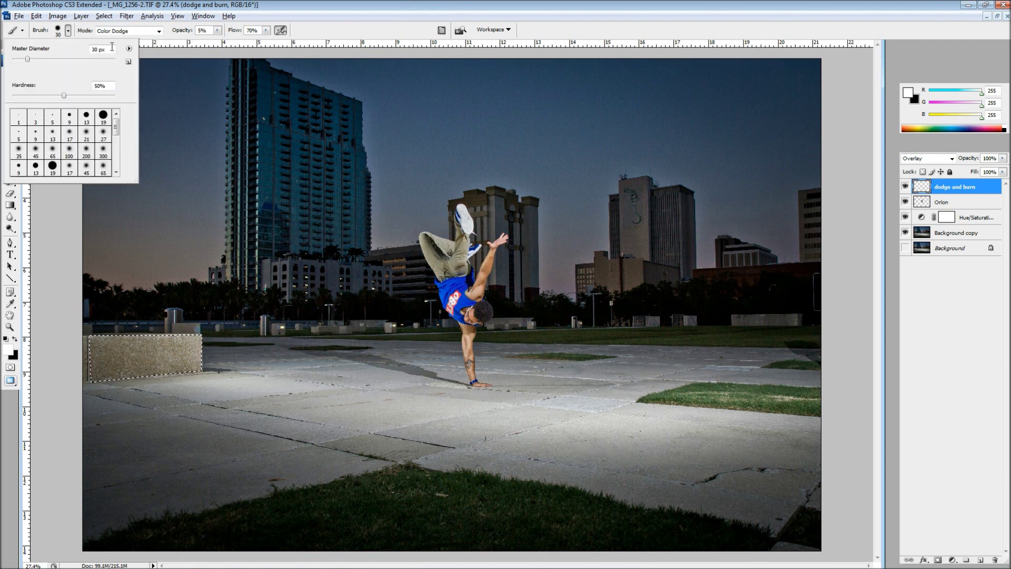
double_click(111, 49)
type("75")
key("Return")
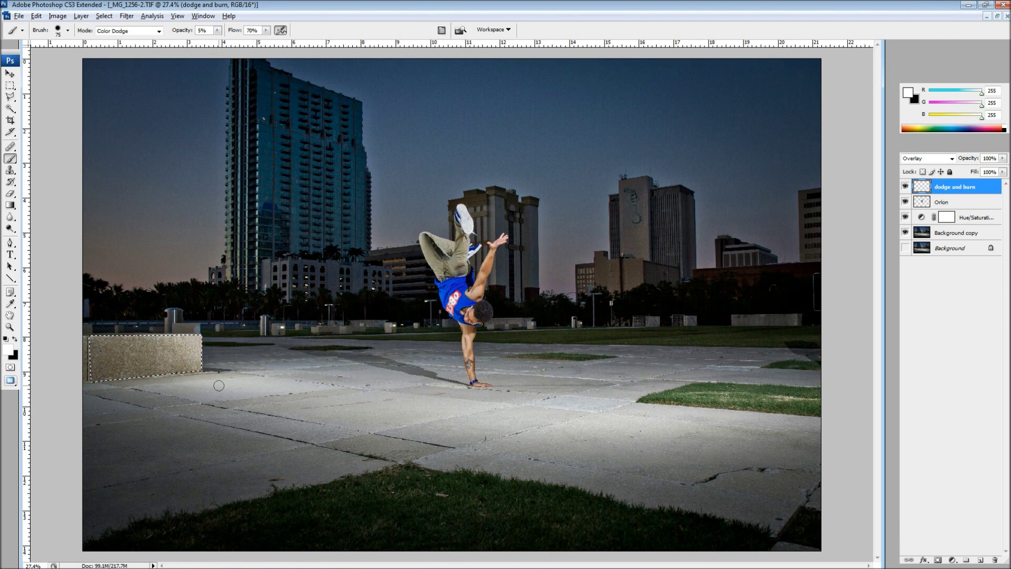
Drop the bench selection, lasso the lit pavement, then deselect it with the Rectangular Marquee.
left_click(10, 97)
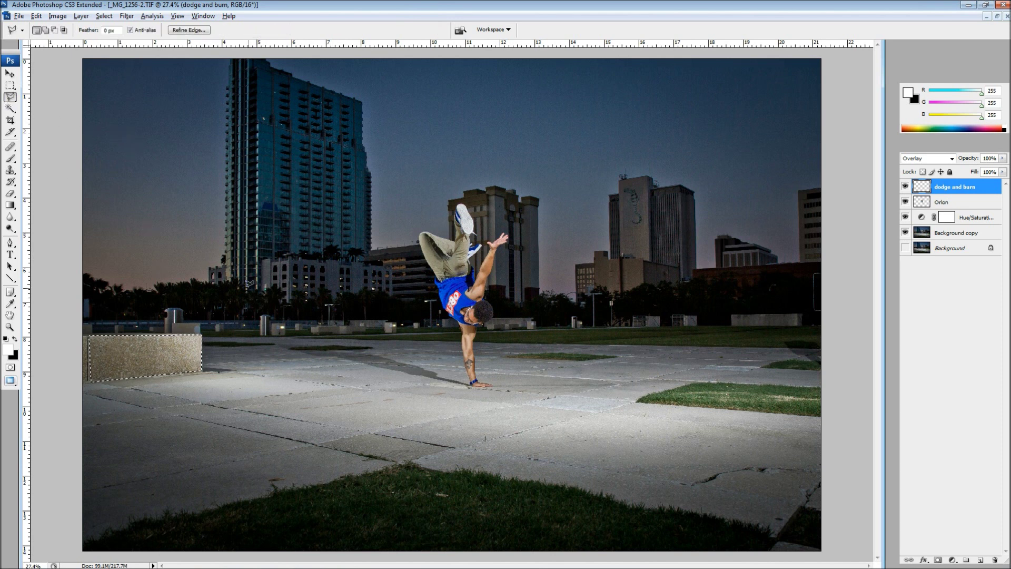
left_click(240, 353)
mouse_move(239, 353)
left_mouse_down()
mouse_move(314, 339)
mouse_move(377, 343)
mouse_move(374, 354)
mouse_move(834, 381)
mouse_move(803, 552)
mouse_move(805, 523)
mouse_move(834, 488)
mouse_move(790, 549)
mouse_move(97, 354)
mouse_move(98, 381)
mouse_move(184, 379)
left_mouse_up()
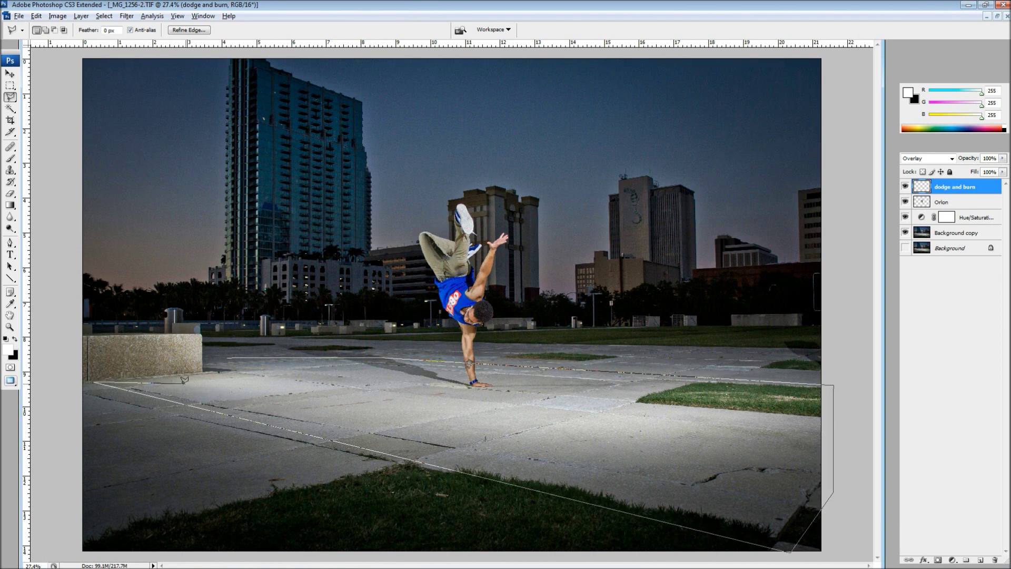
left_click_drag(228, 353, 230, 355)
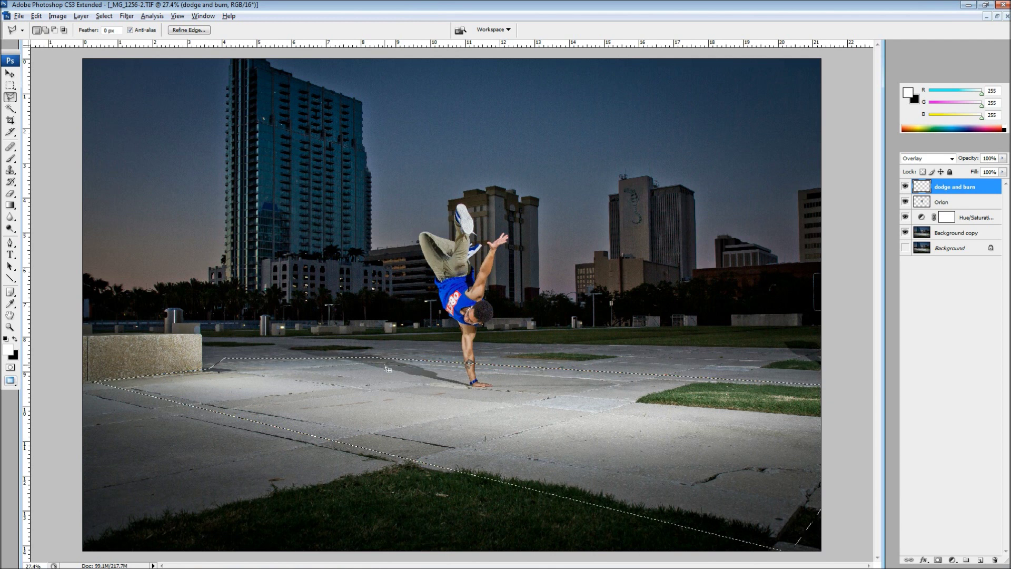
left_click(10, 85)
left_click(52, 99)
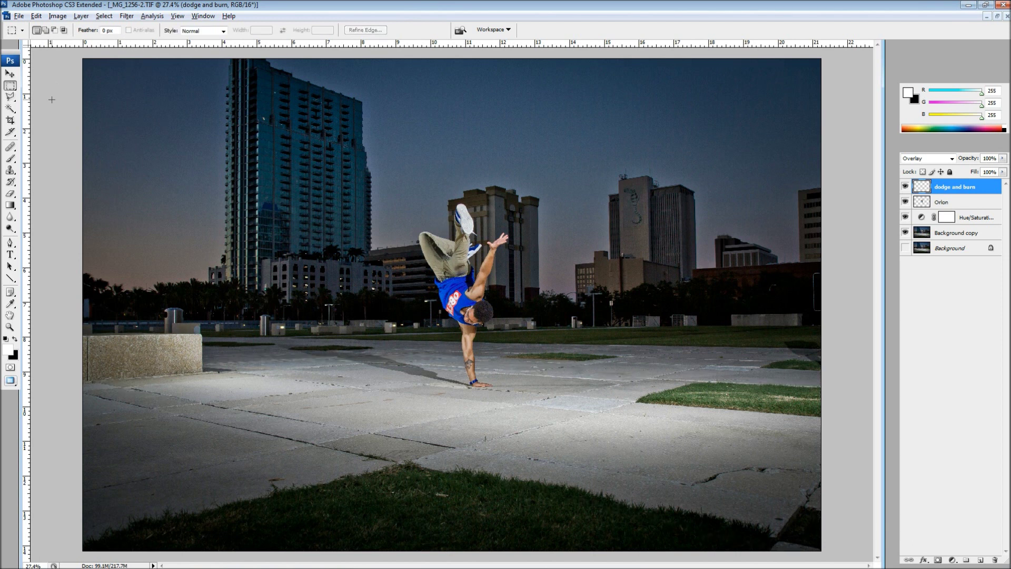